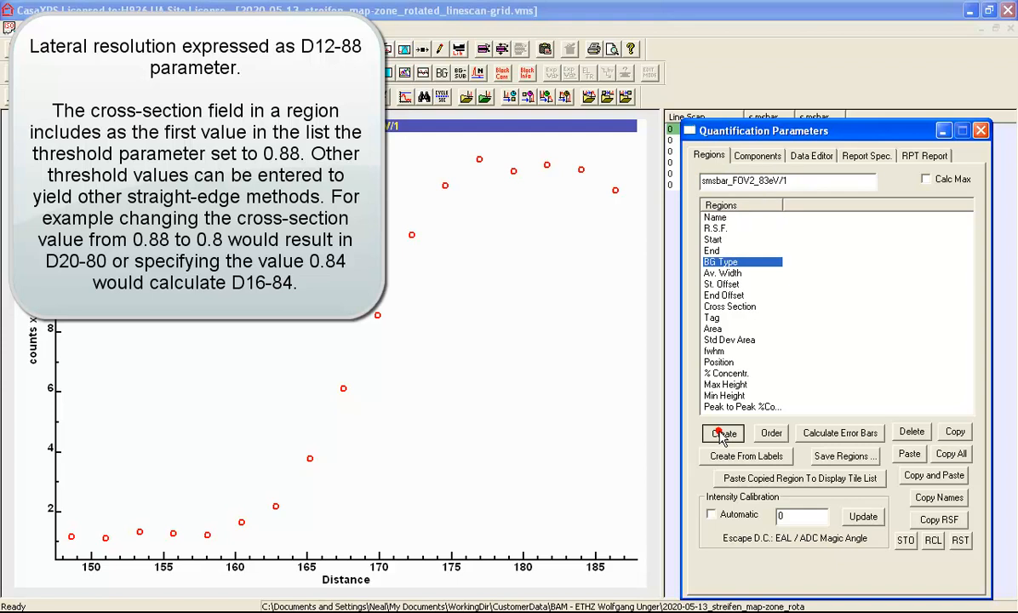
Create a region with background type dp (D Parameter) on the edge profile and open its cross-section values for editing
drag(801, 261, 698, 260)
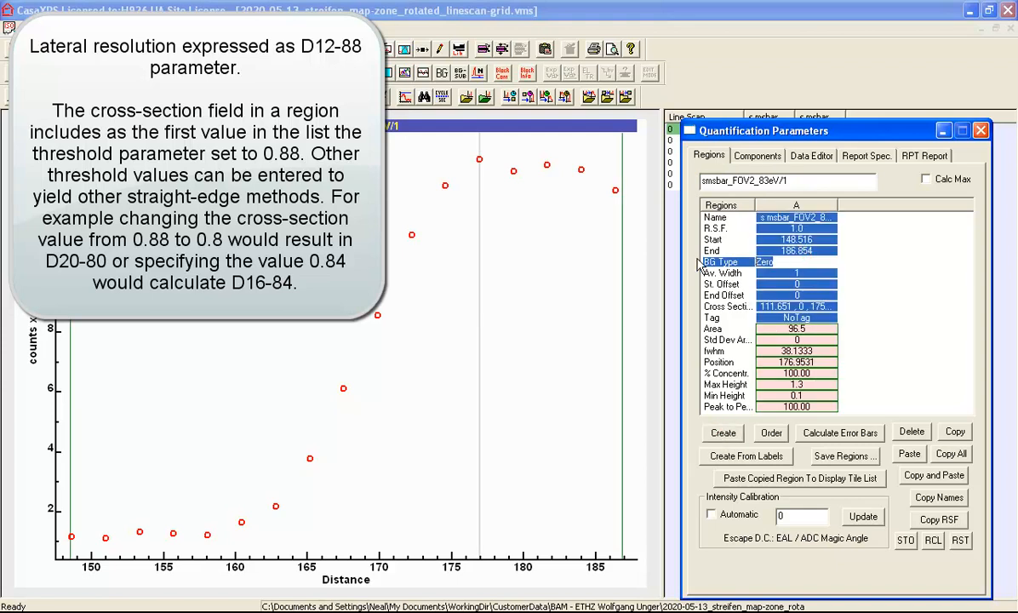
text(dp)
key(Return)
key(Return)
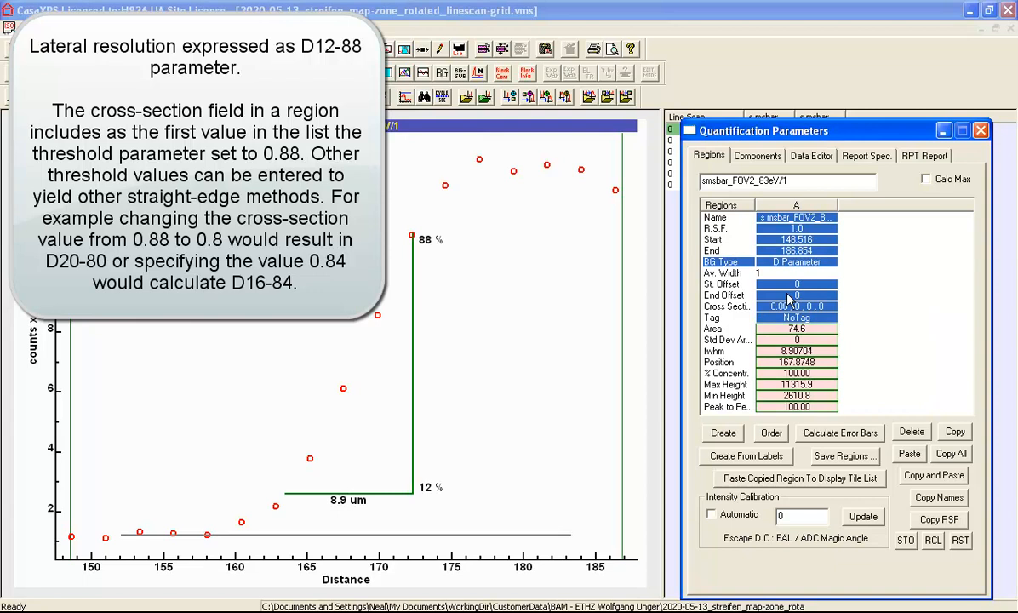
click(773, 306)
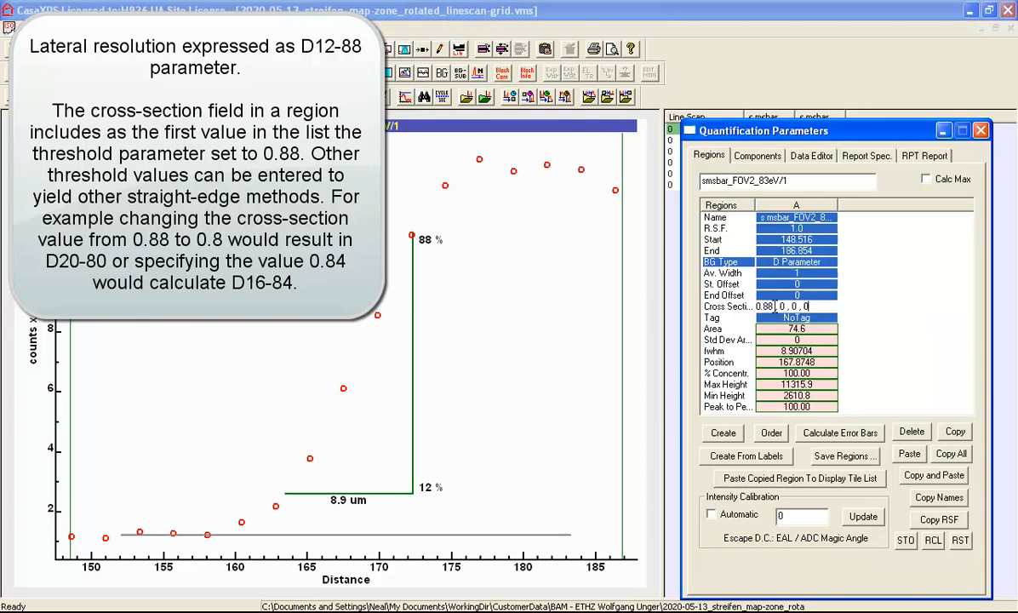
drag(775, 306, 729, 314)
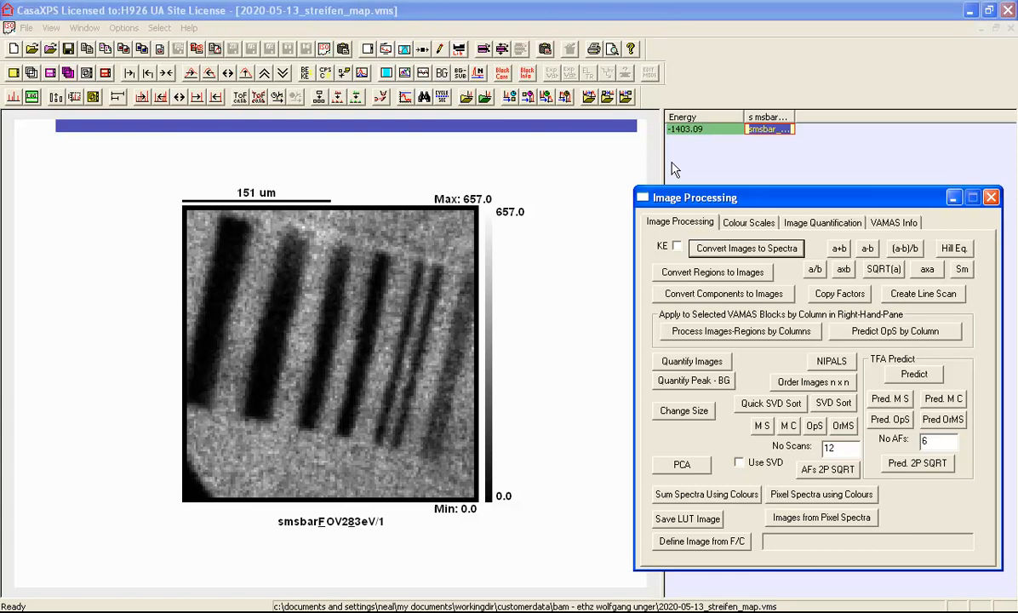
Create an image zone as a wide band across the tilted bars, from about (3,32) to (121,60)
click(879, 224)
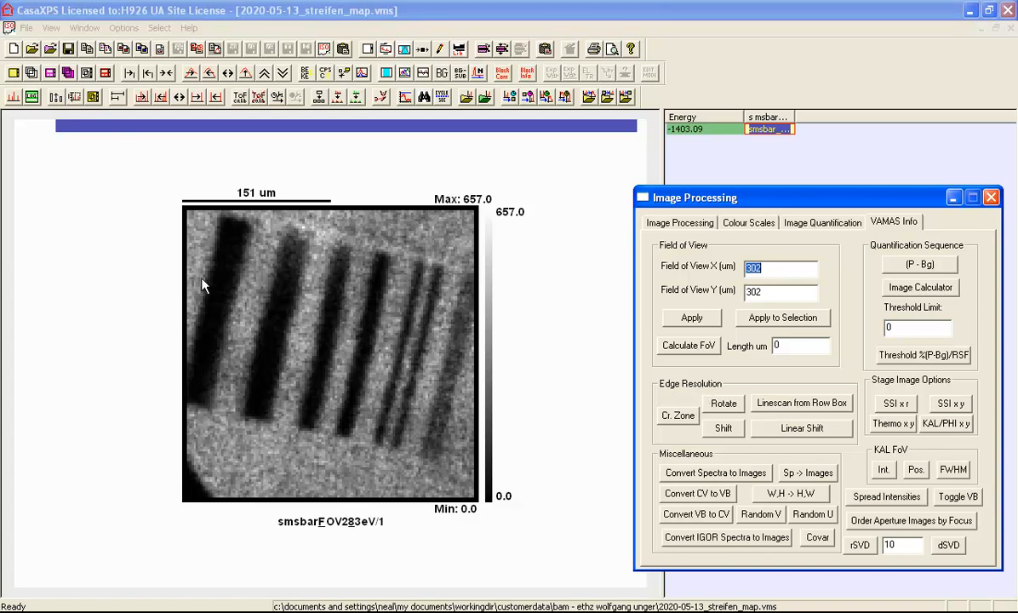
drag(196, 283, 465, 348)
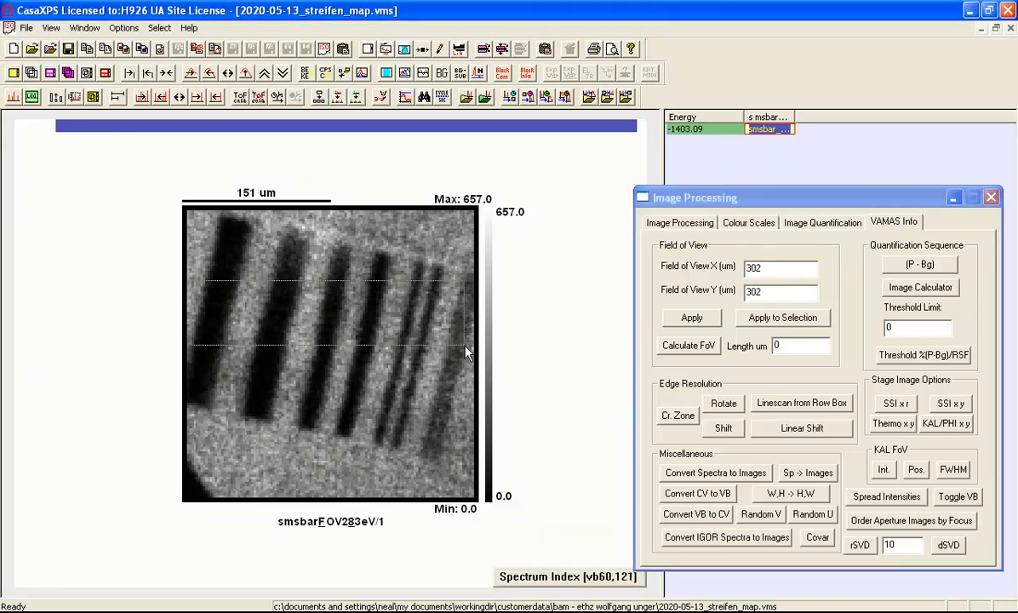
click(679, 417)
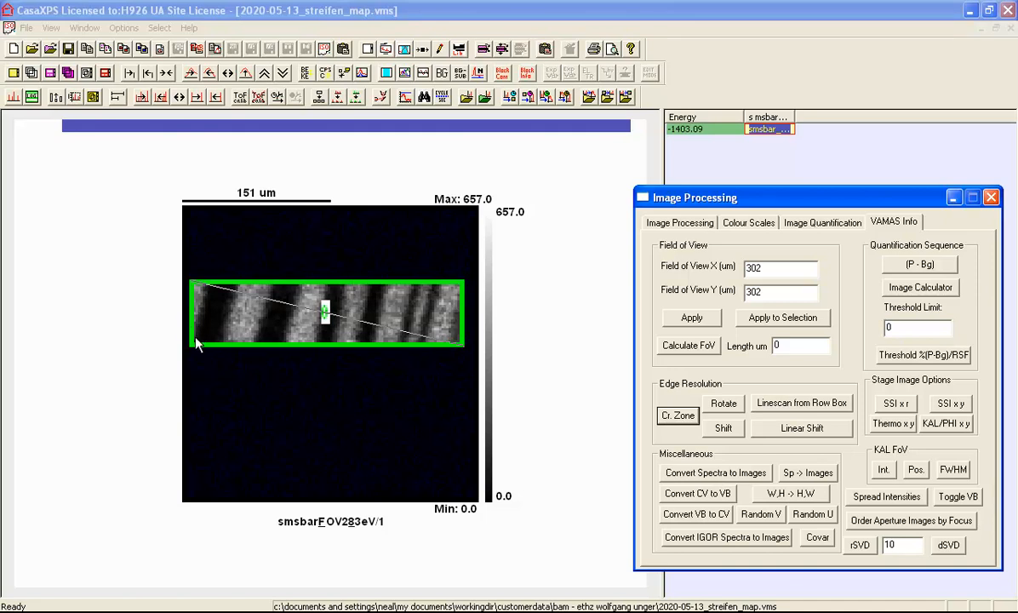
click(192, 283)
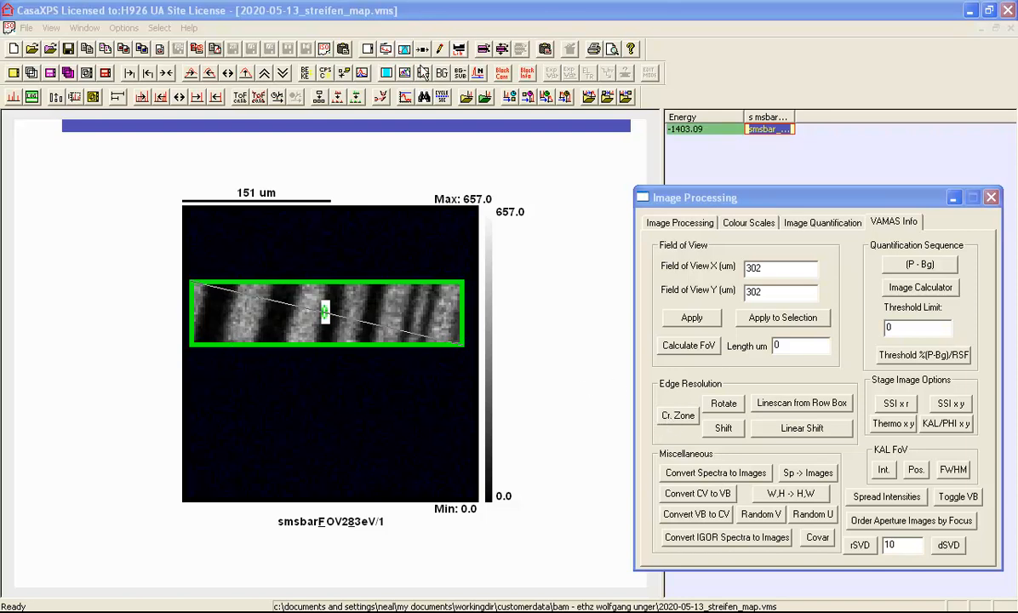
Undo the image zone in the image's processing history and close the Spectrum Processing dialog
click(423, 49)
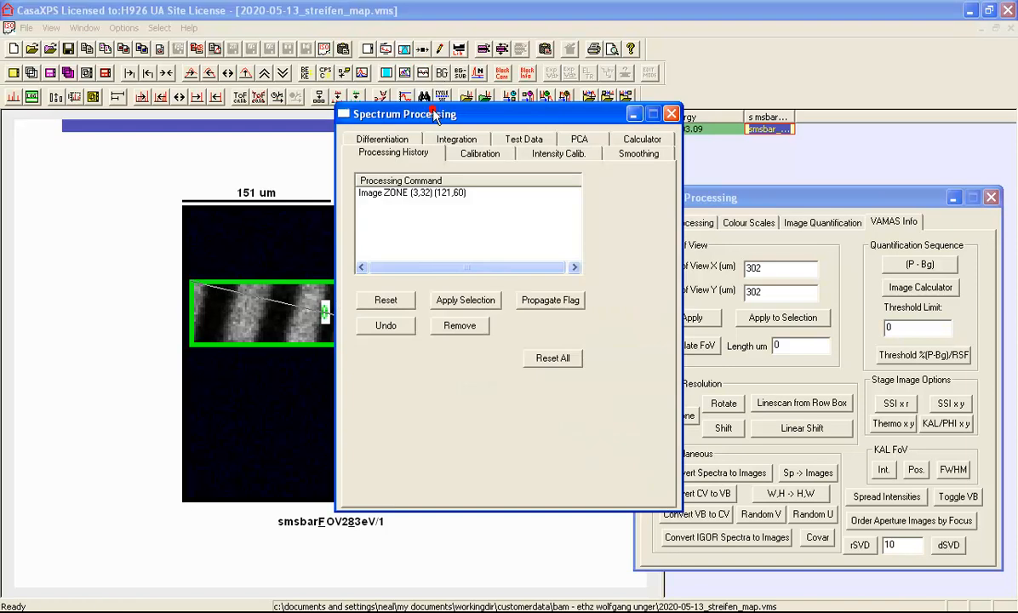
drag(409, 109, 651, 146)
drag(571, 132, 685, 150)
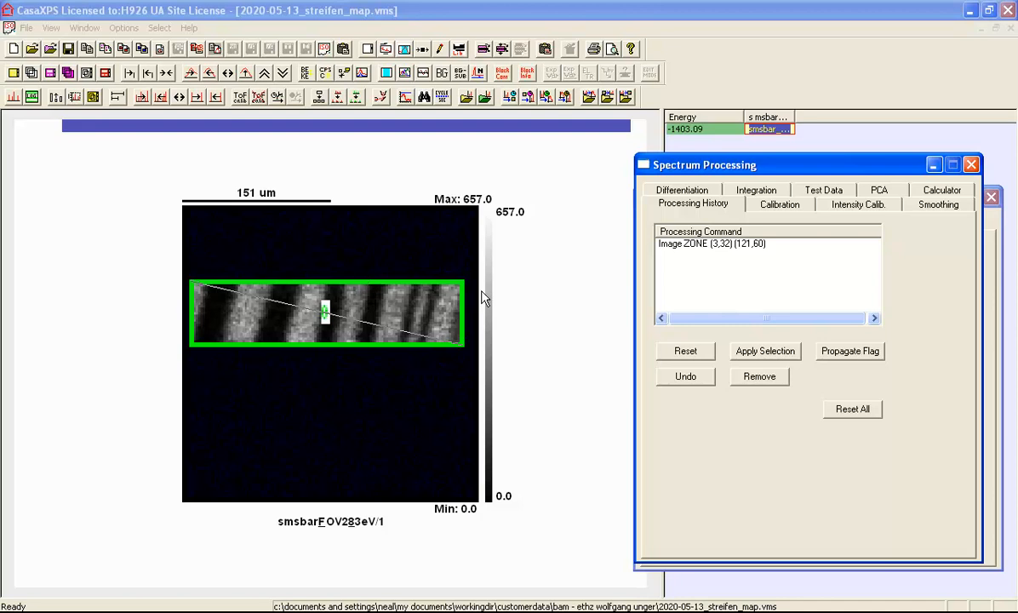
click(682, 376)
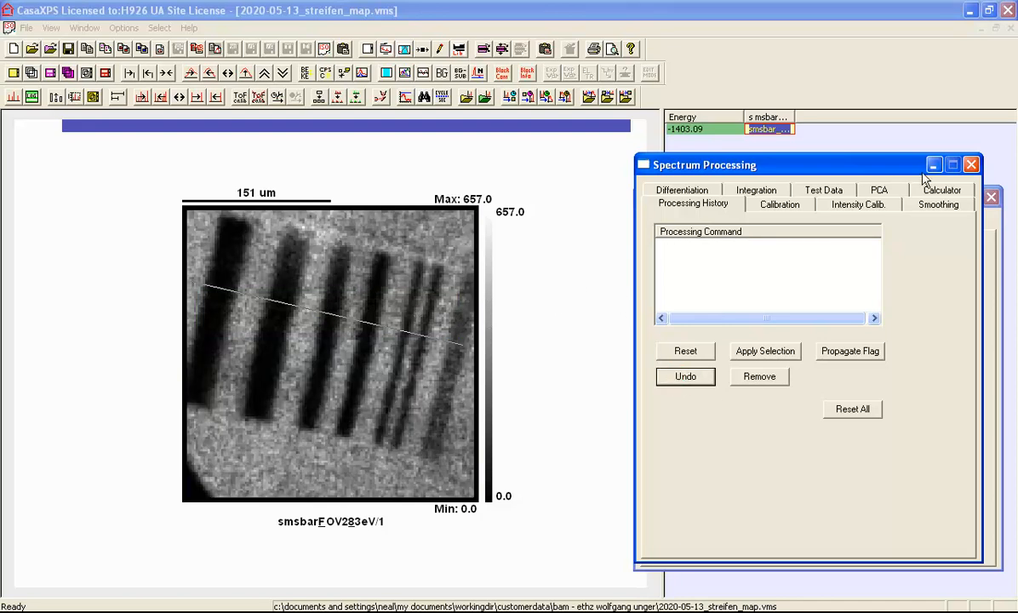
click(971, 166)
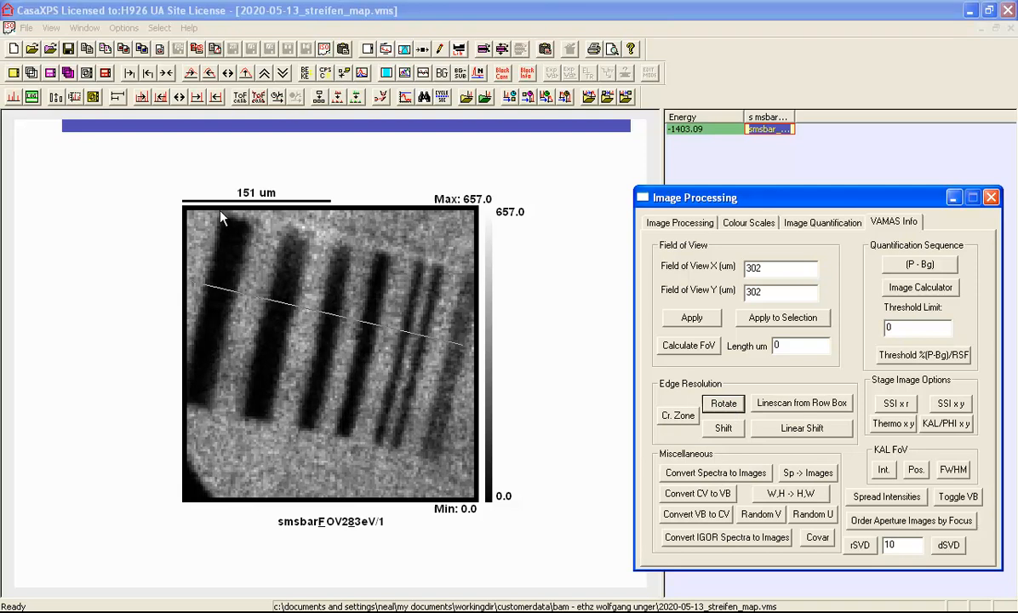
Rotate the image using a line along the tops of the bars and create a zone across the upright bars
drag(222, 220, 443, 277)
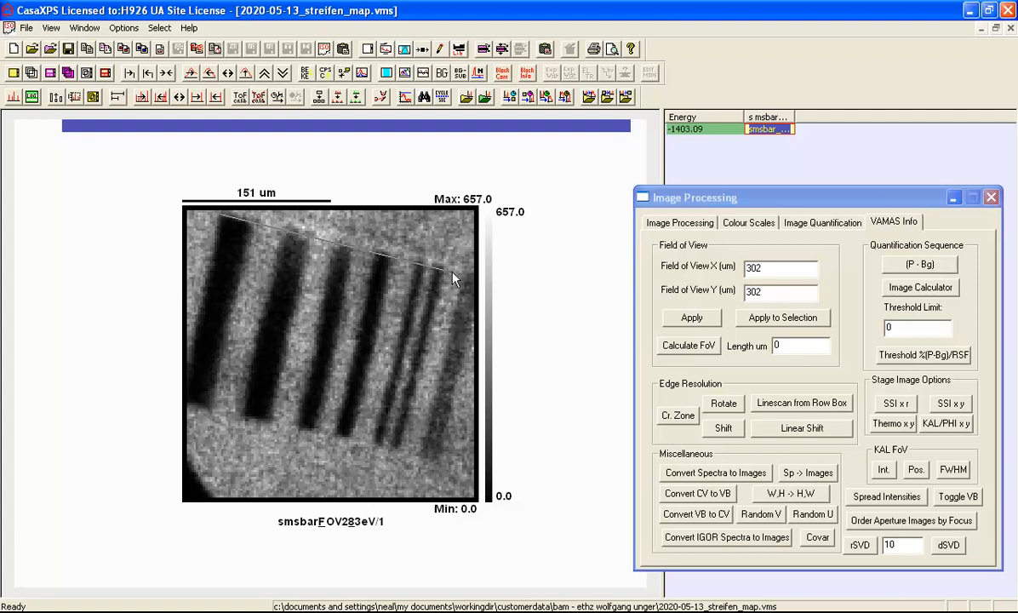
click(720, 410)
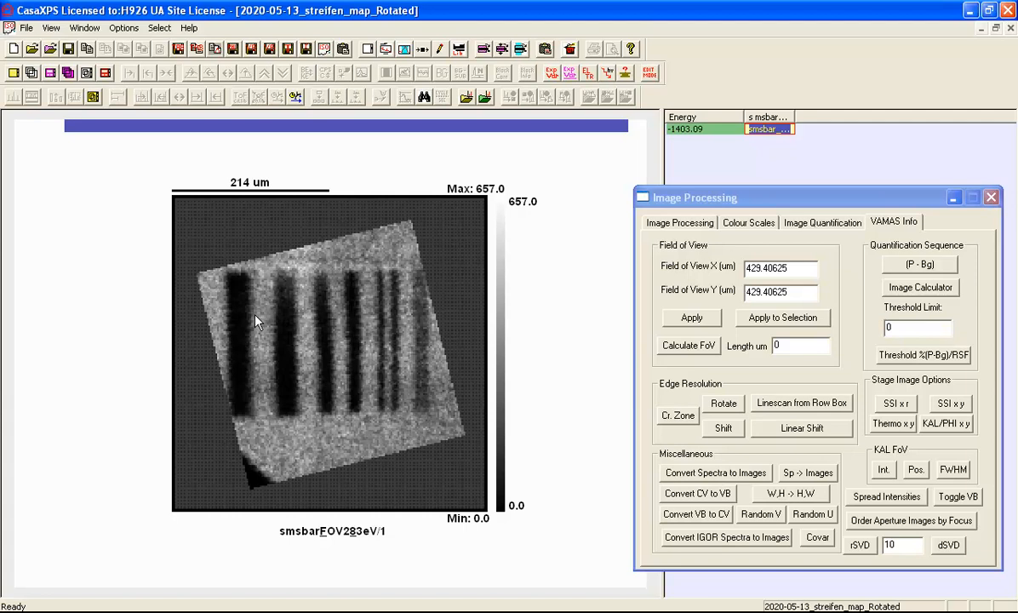
drag(213, 293, 430, 350)
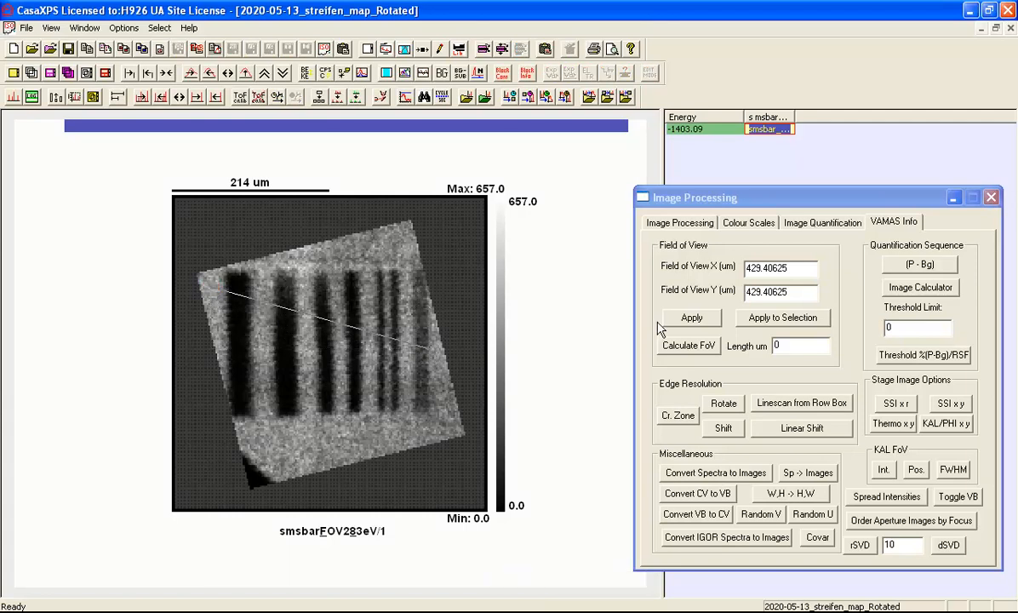
click(679, 416)
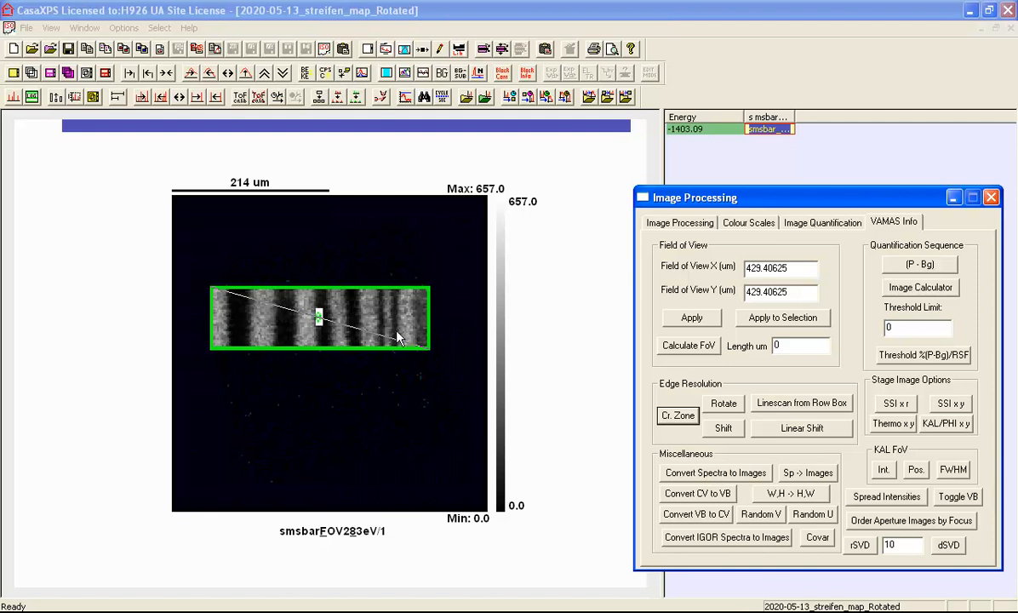
Generate a line scan from the zone's row box and plot it against distance instead of binding energy
click(780, 405)
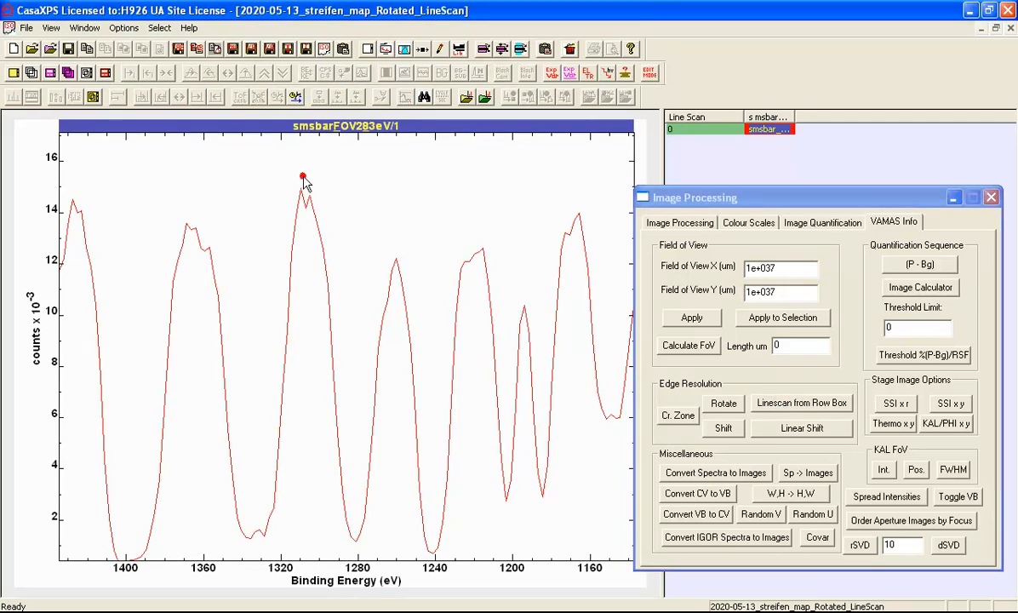
click(281, 163)
click(304, 73)
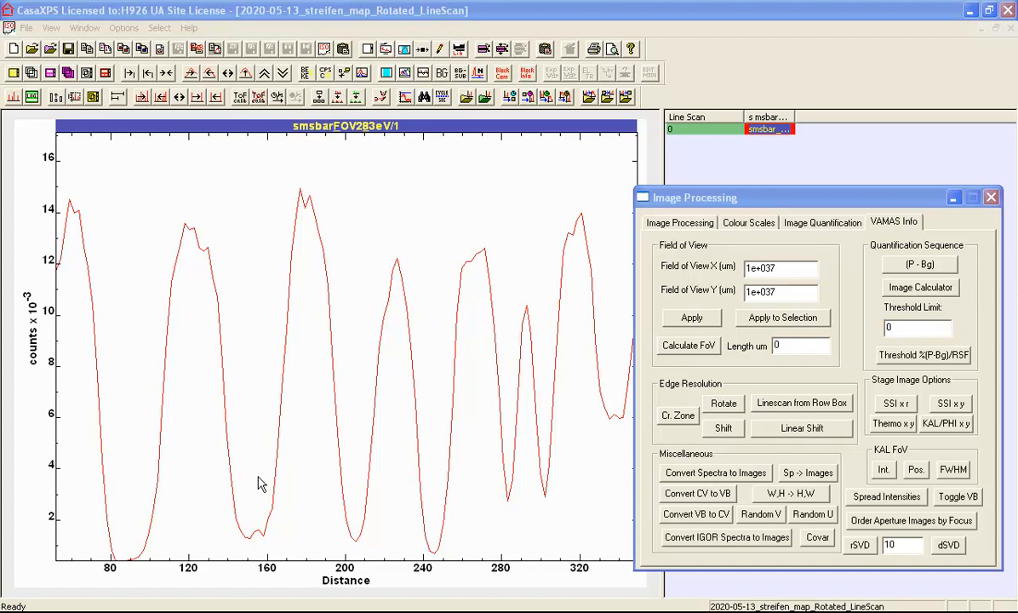
Create a quantification region on the line scan
click(405, 51)
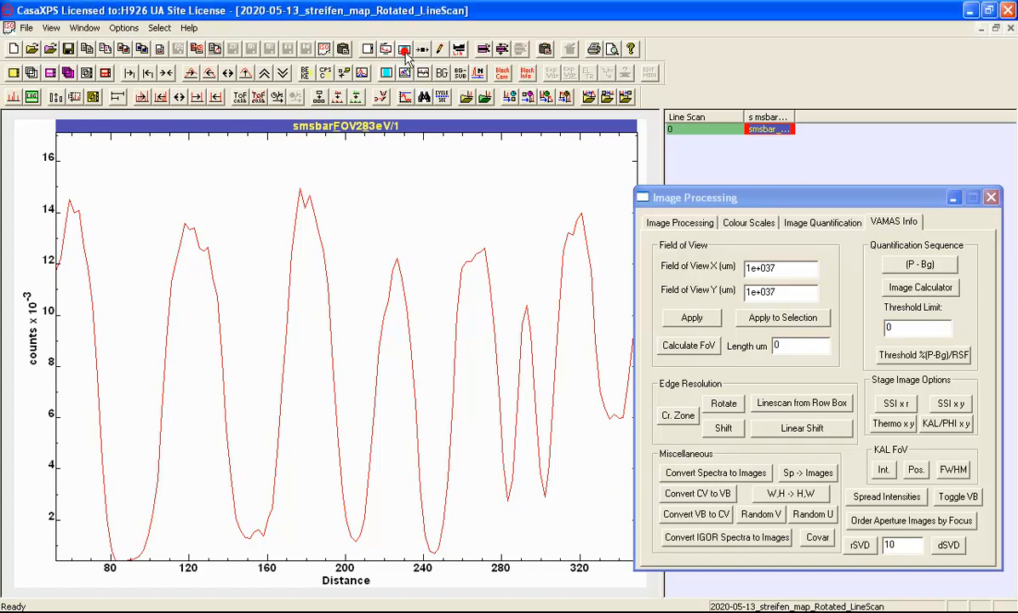
drag(391, 79, 710, 135)
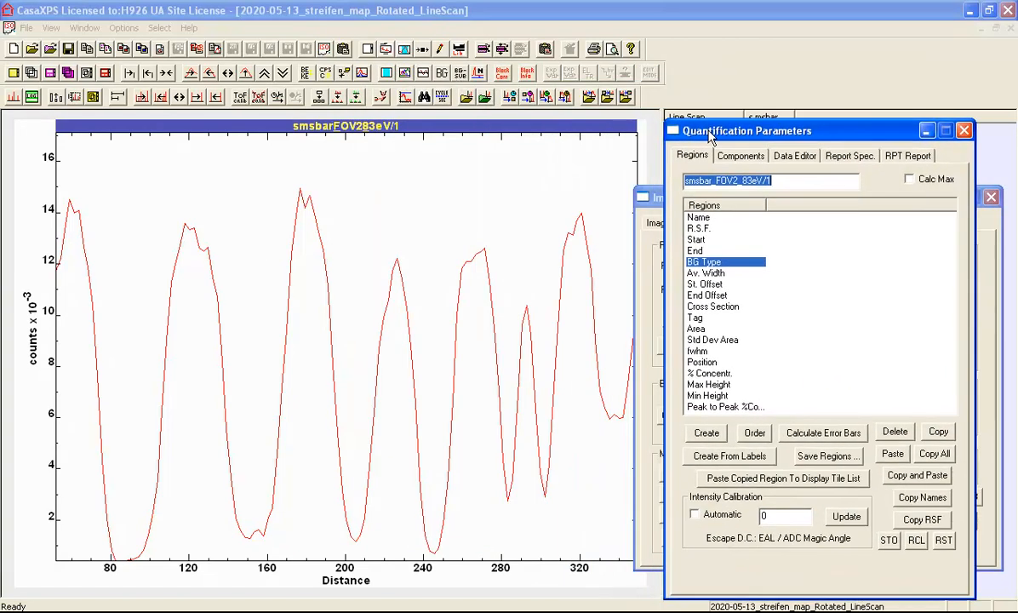
click(706, 432)
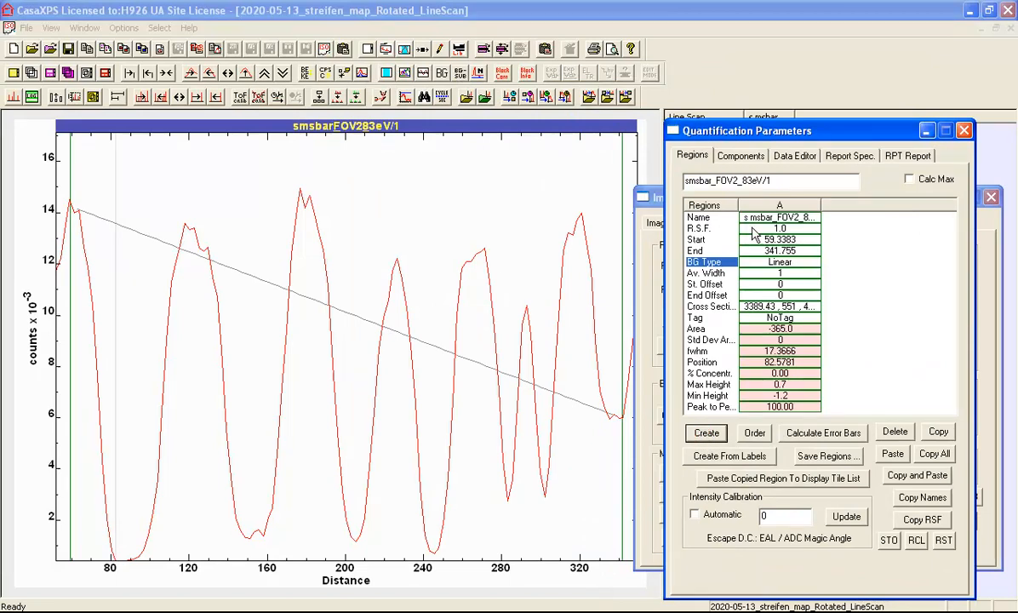
Set the region's background type to Max and narrow its limits to about 123.5 and 181.8
click(778, 262)
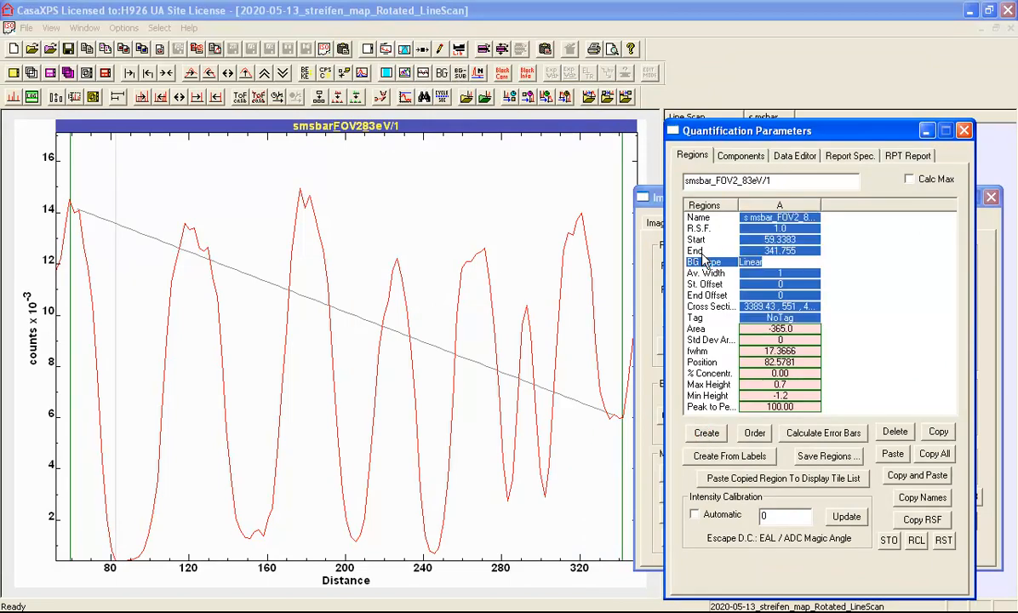
text(Max)
key(Return)
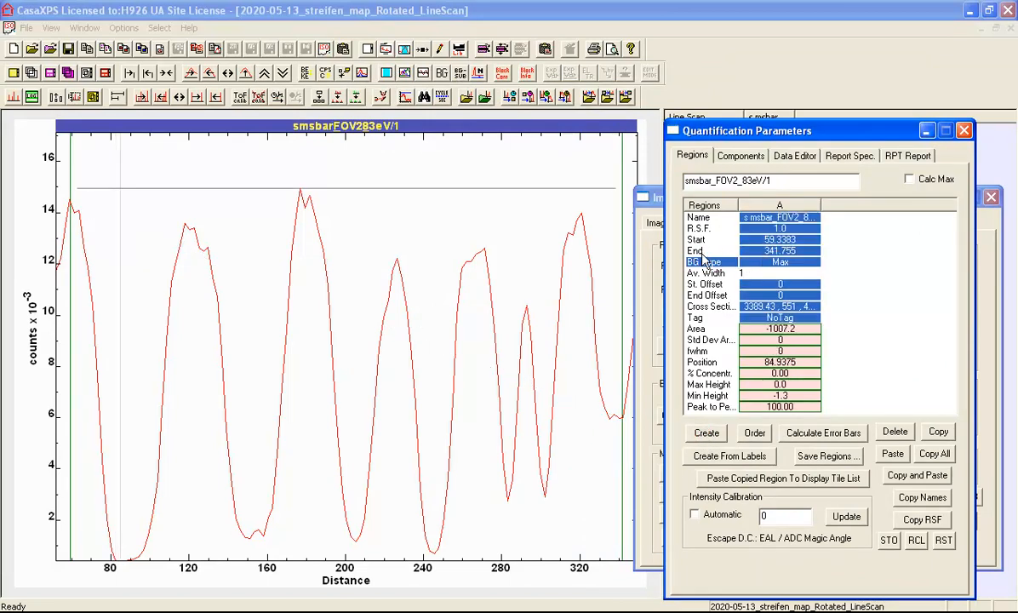
click(611, 163)
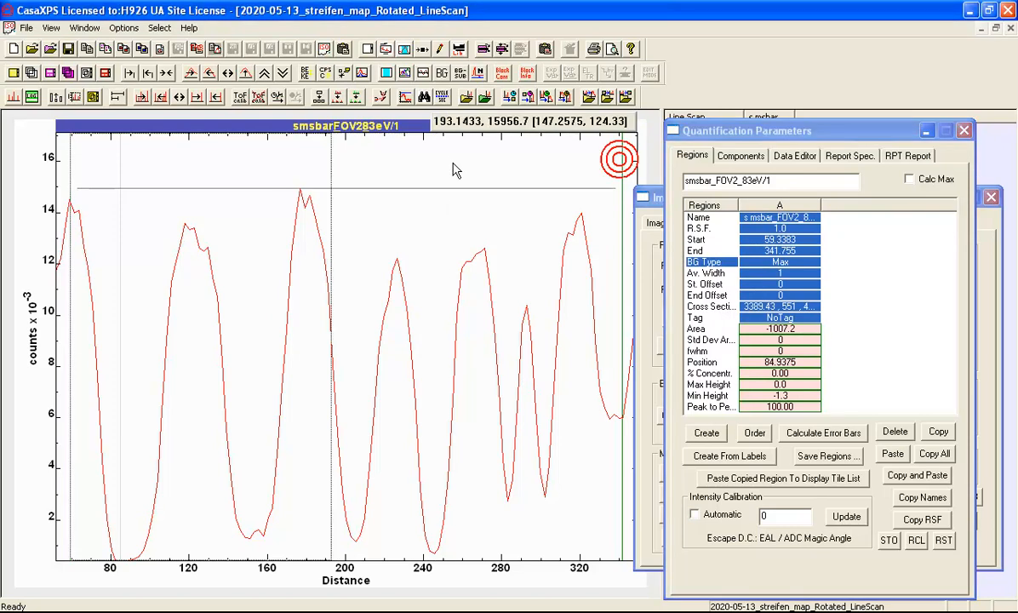
drag(304, 182, 196, 227)
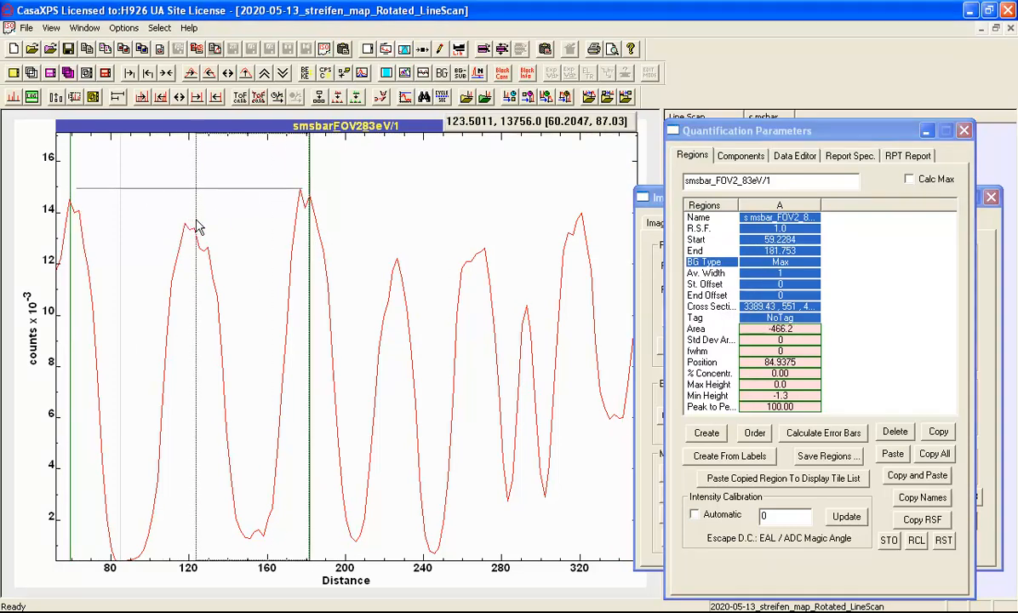
Create a component in the region, give it the line shape SS(1,20,1) and fit it to the data
click(735, 160)
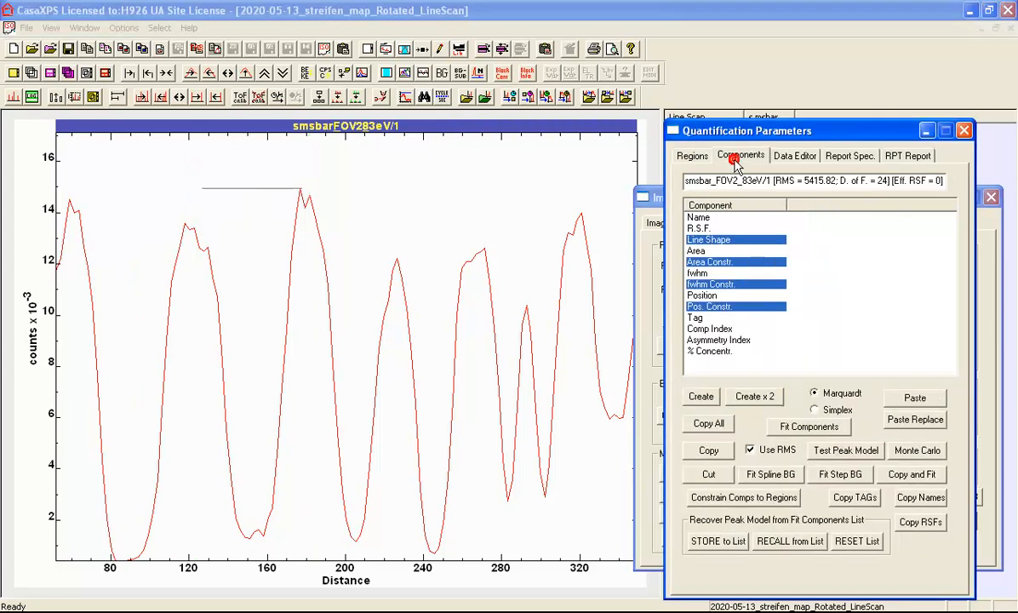
click(699, 398)
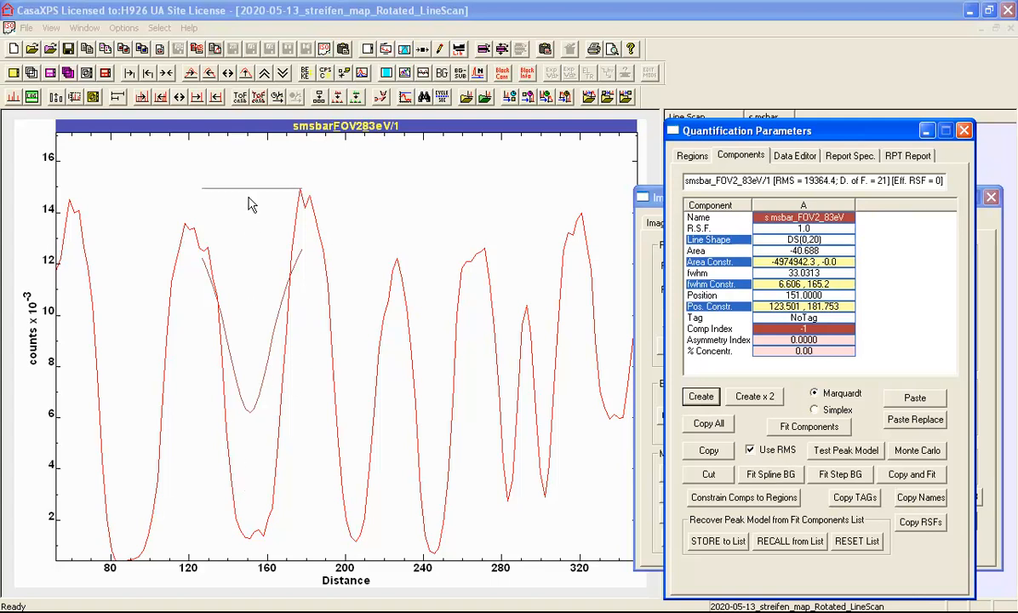
click(758, 221)
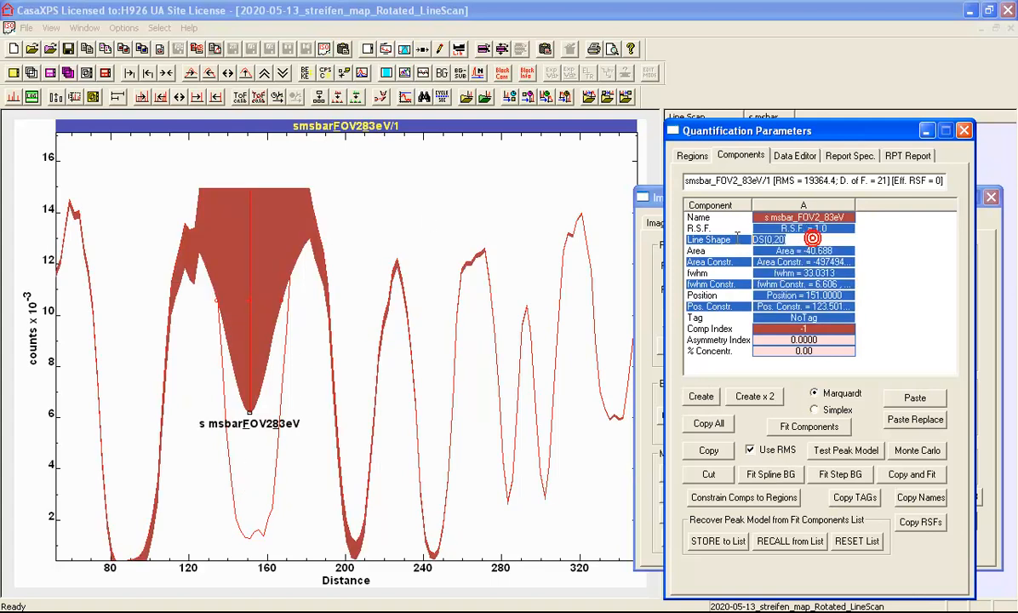
text(ss)
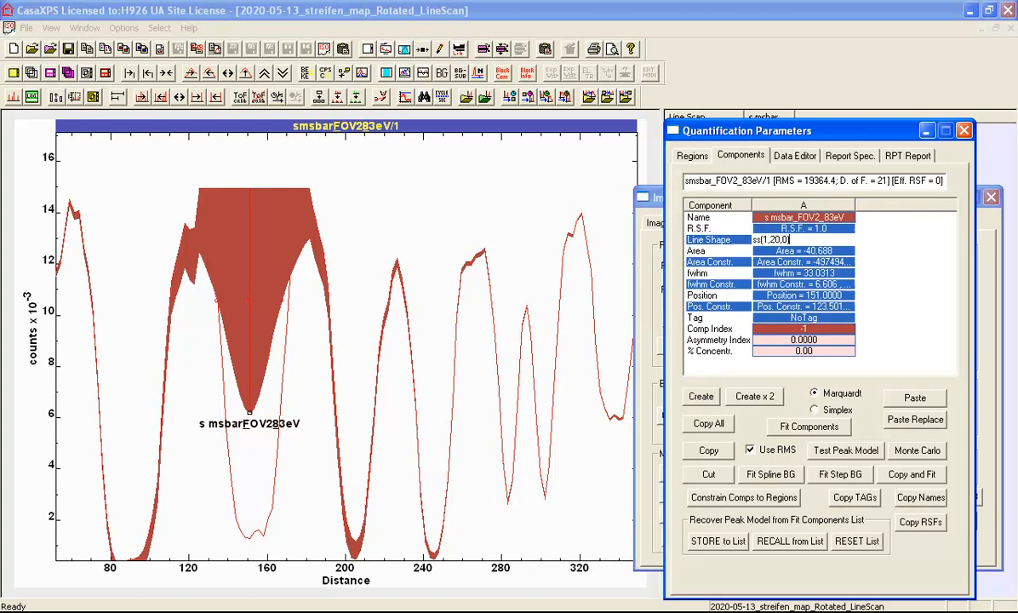
text((1,20))
key(Return)
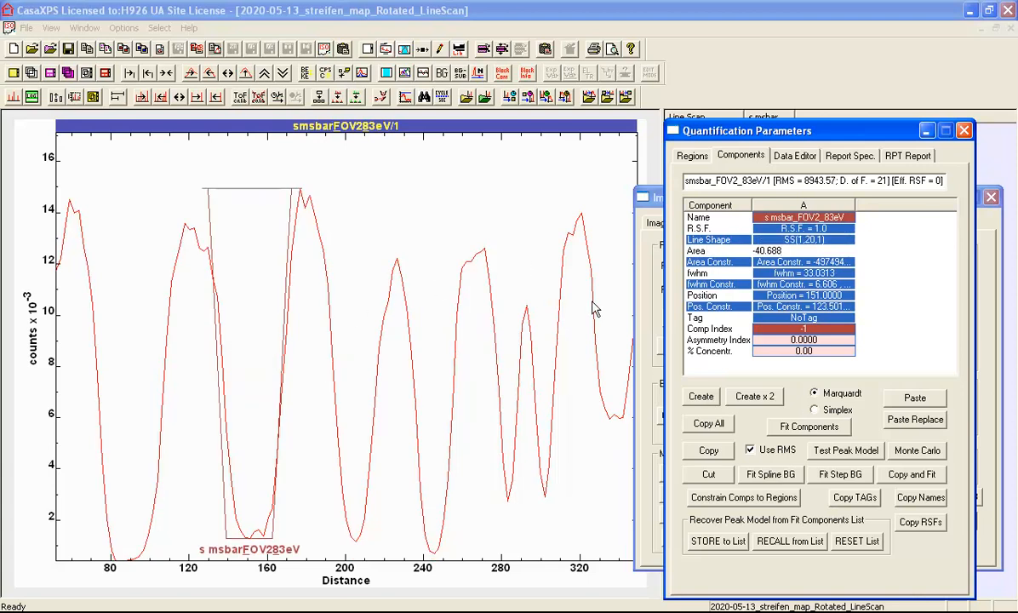
click(805, 428)
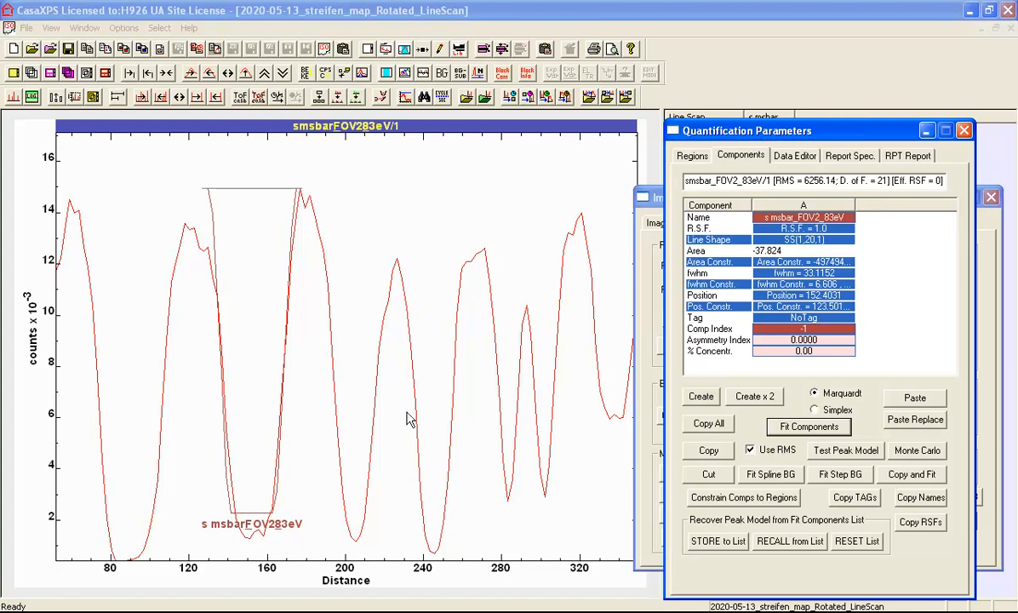
Refit the component with the line shape SS(1,20,3) and open its fwhm value for editing
click(798, 240)
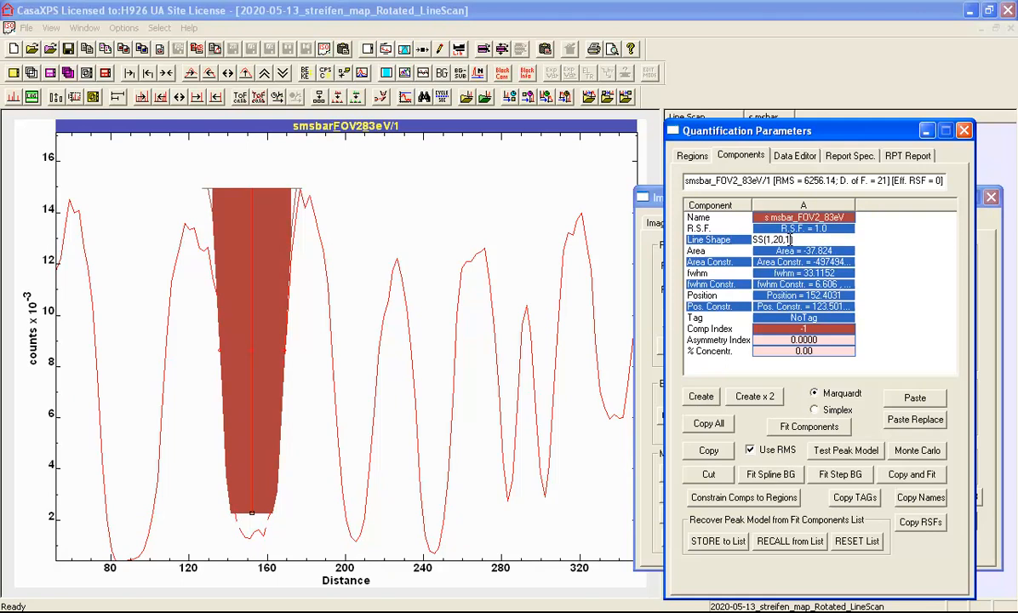
click(790, 240)
key(Return)
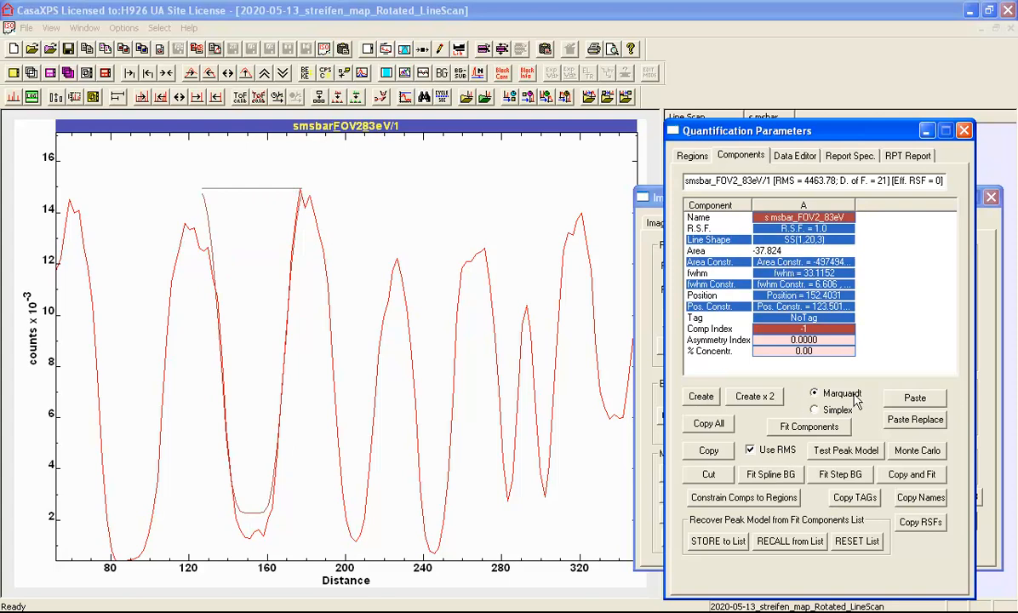
click(809, 431)
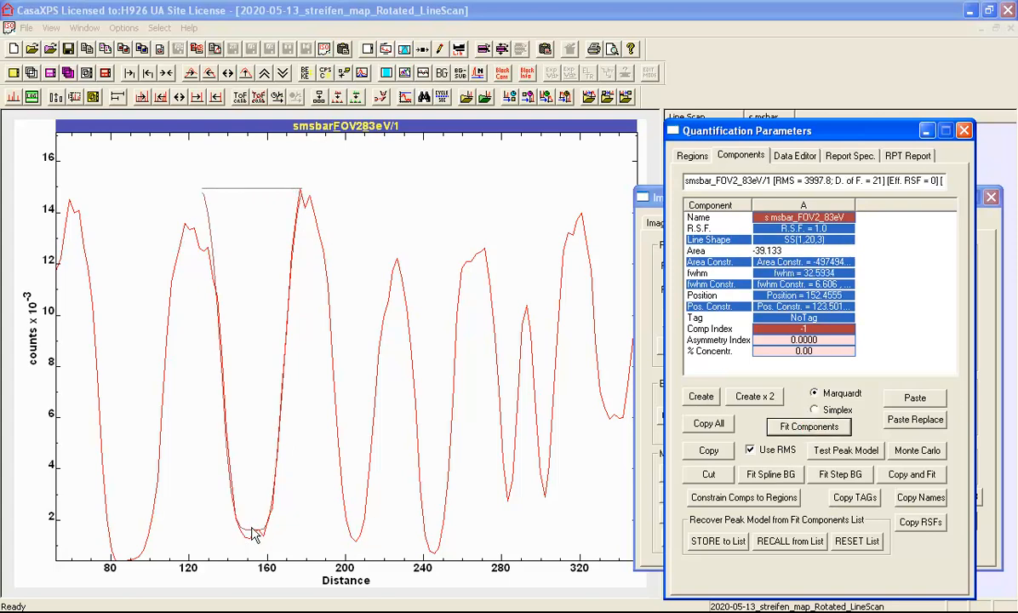
click(792, 272)
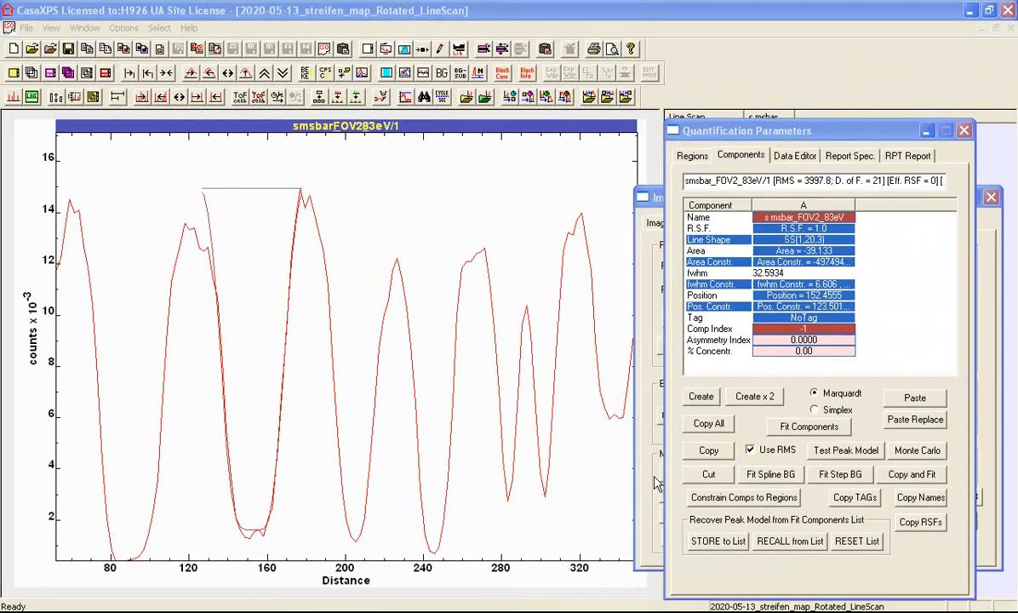
Switch to the original image 2020-05-13_streifen_map.vms and define a wide rectangular false colour zone across the slanted bars
click(93, 30)
click(112, 101)
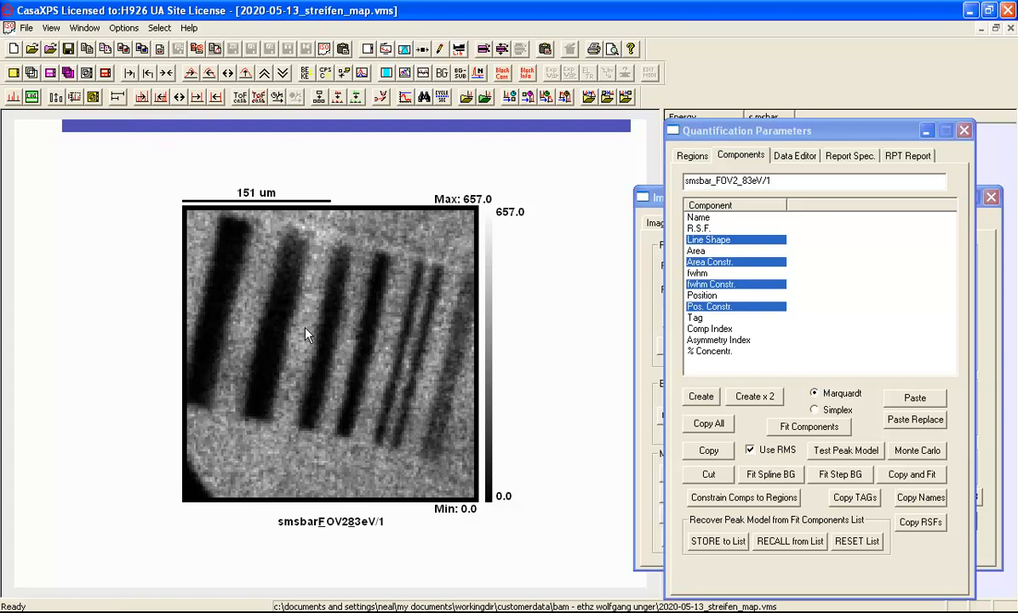
click(985, 217)
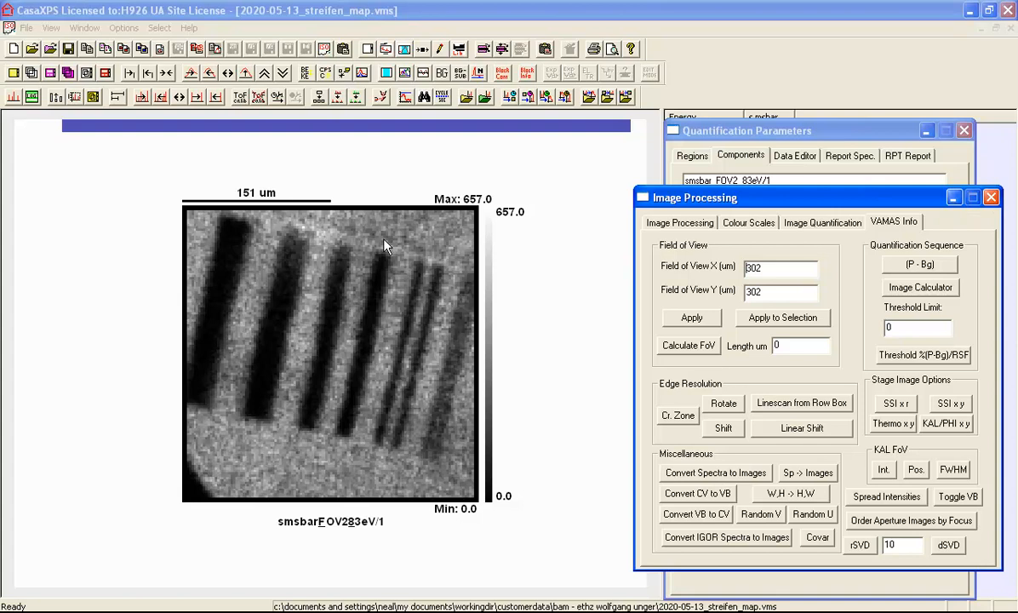
click(749, 224)
mouse_move(211, 266)
mouse_down()
mouse_move(296, 295)
mouse_move(451, 388)
mouse_up()
click(705, 513)
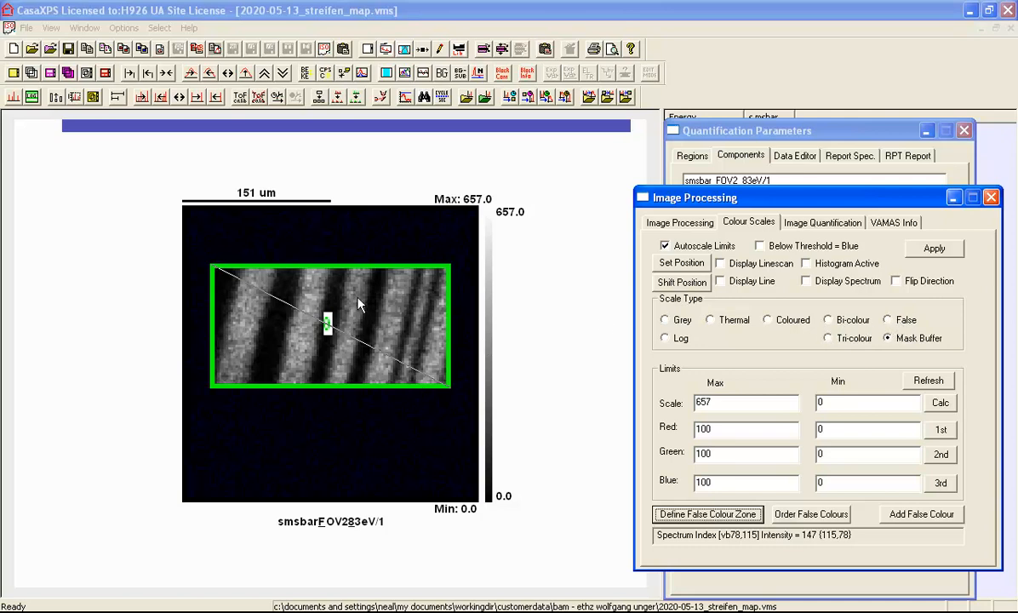
Display the zoned image with the False and Grey scale types for comparison, and apply the Coloured scale type
click(904, 320)
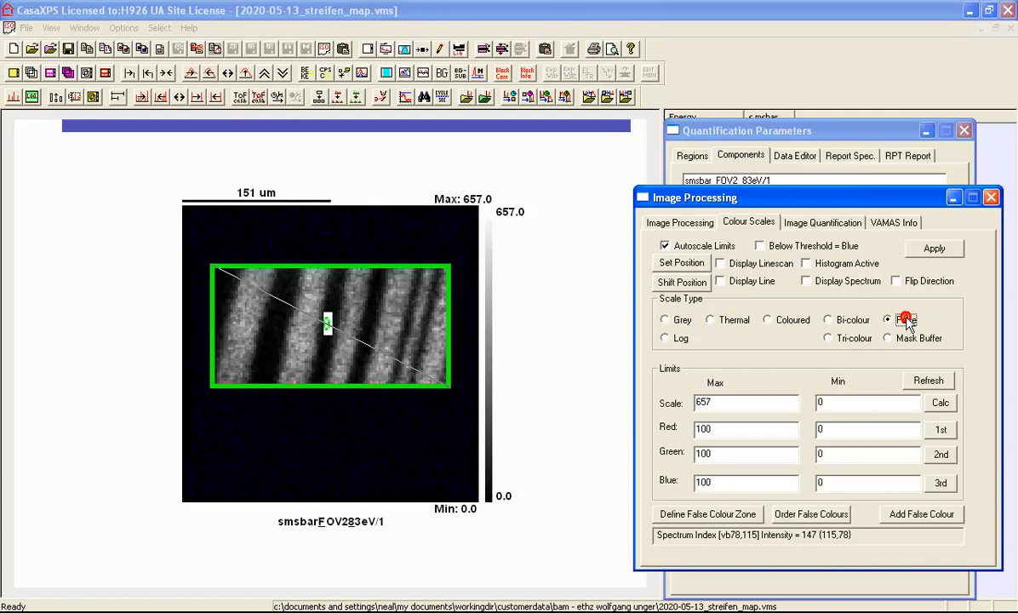
click(935, 250)
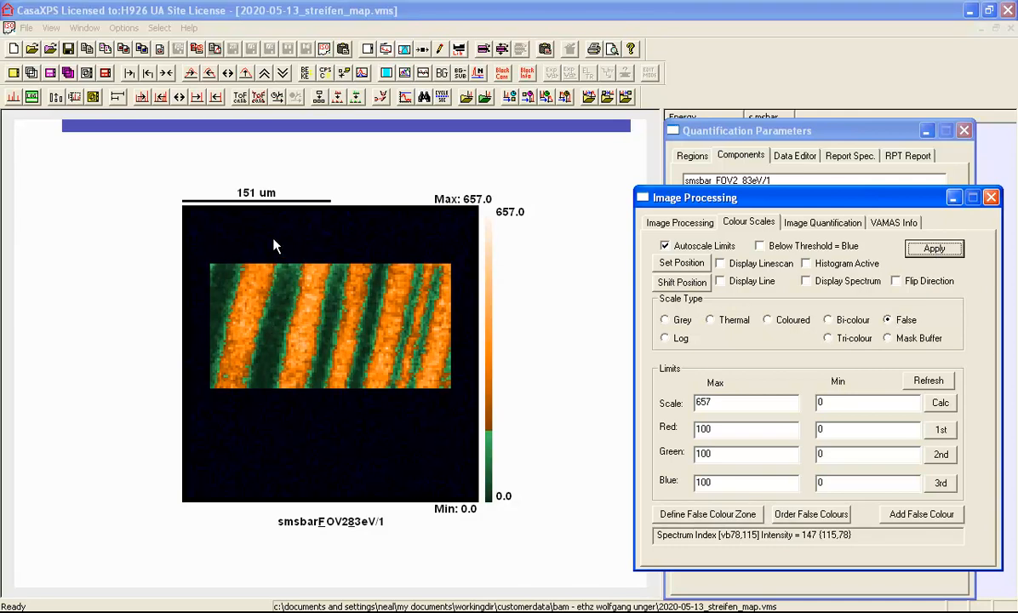
click(668, 320)
click(916, 250)
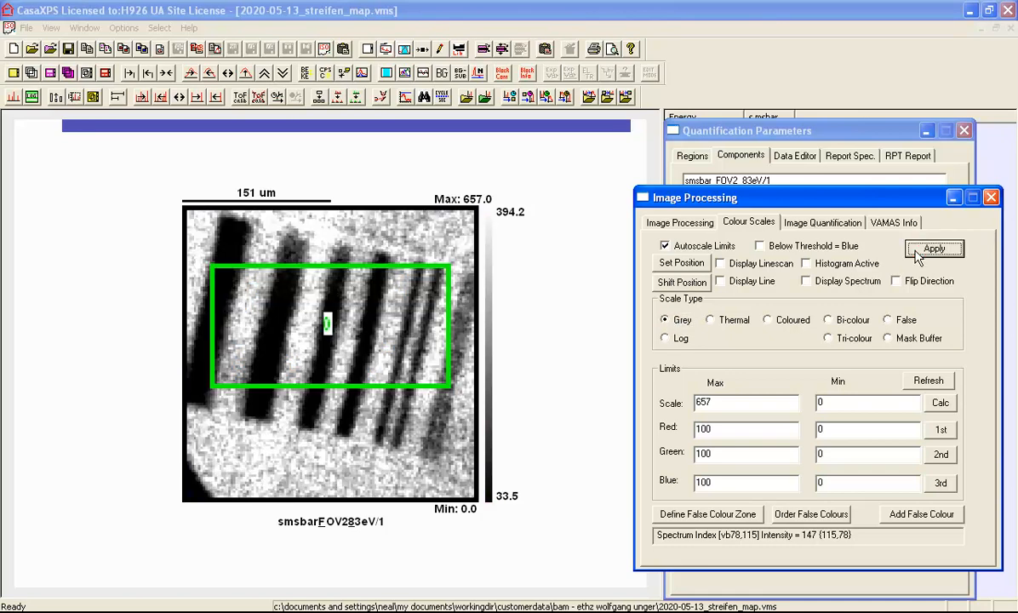
click(770, 321)
click(922, 250)
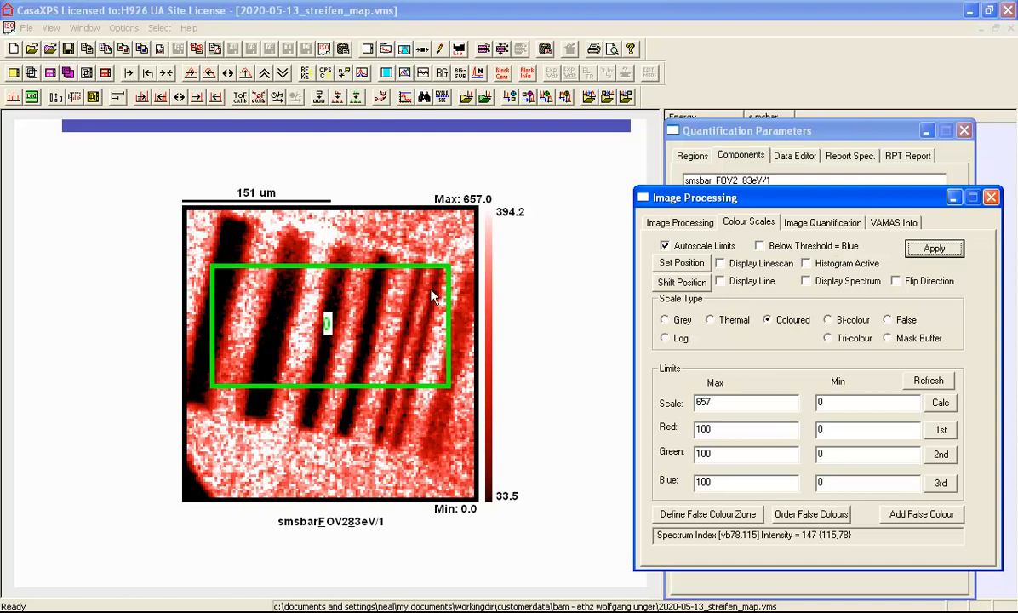
Switch to 2020-05-13_streifen_map_Rotated and create a second zone across the bars just below the existing zone
click(894, 221)
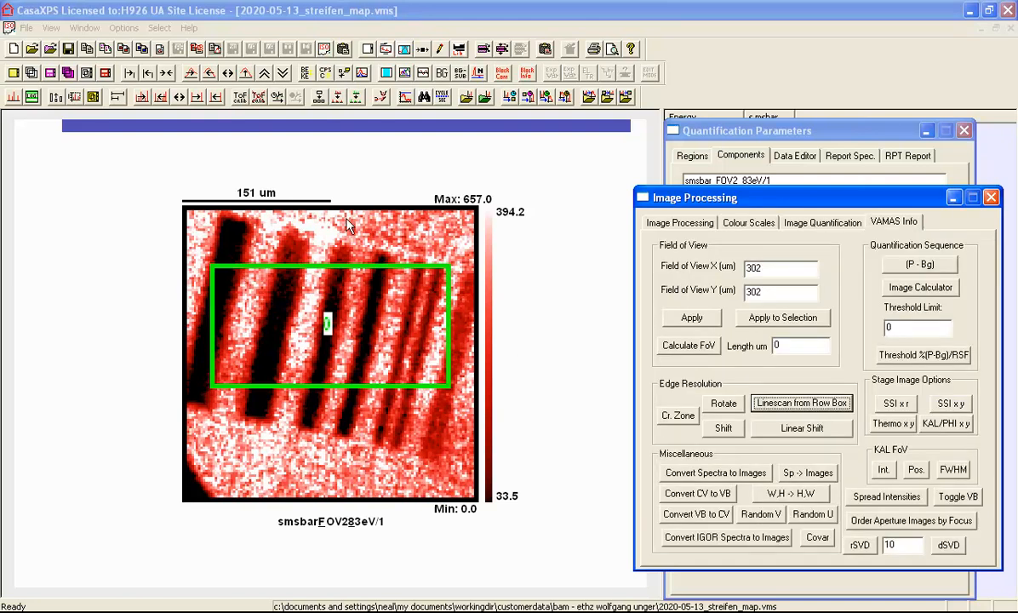
click(85, 27)
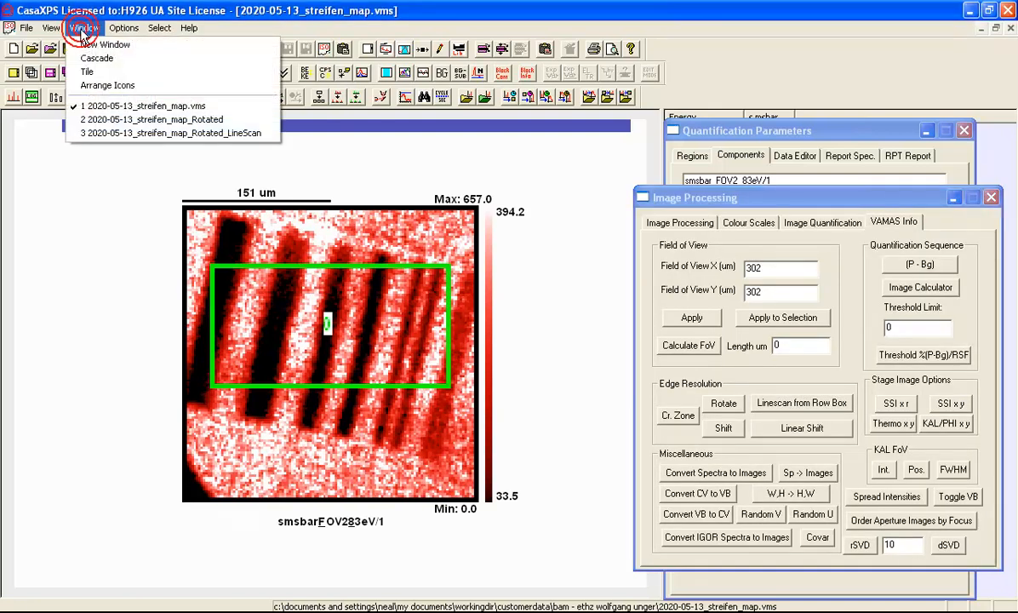
click(115, 119)
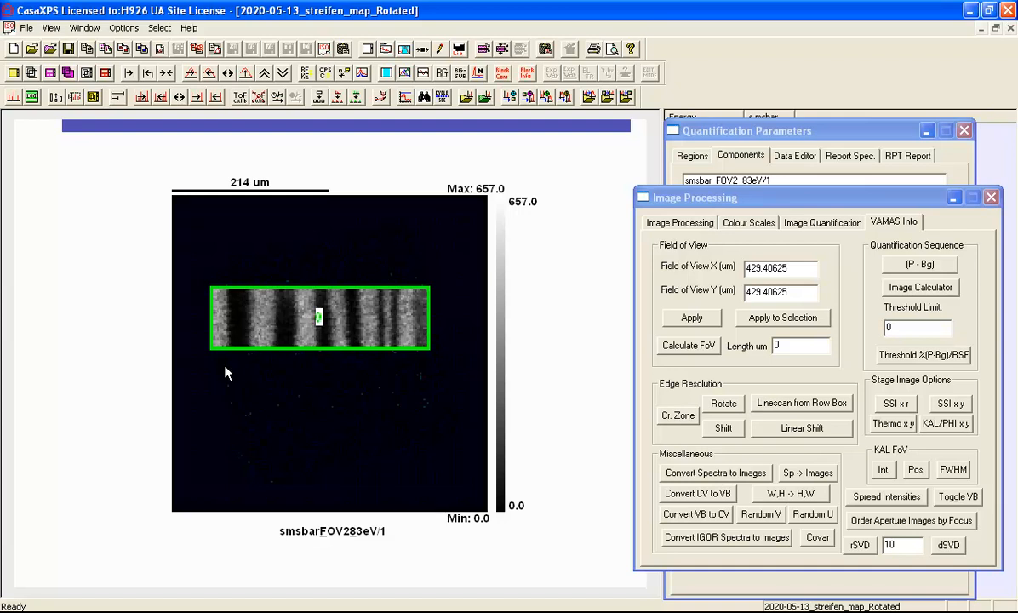
drag(225, 366, 419, 416)
click(672, 417)
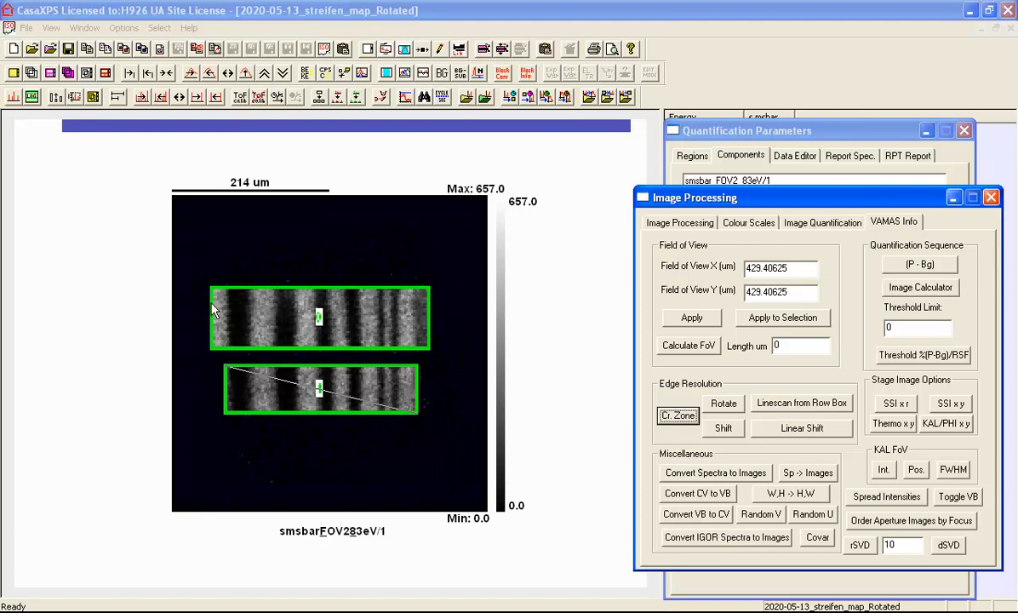
Create a thin horizontal zone inside the upper box of the rotated image and generate line scans from the zones
drag(213, 303, 430, 318)
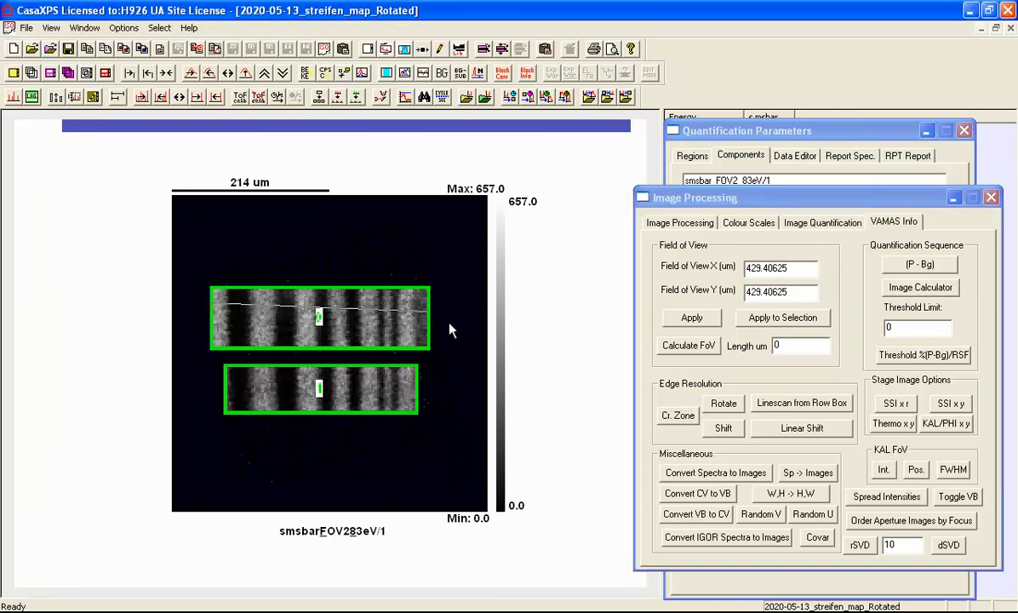
click(676, 417)
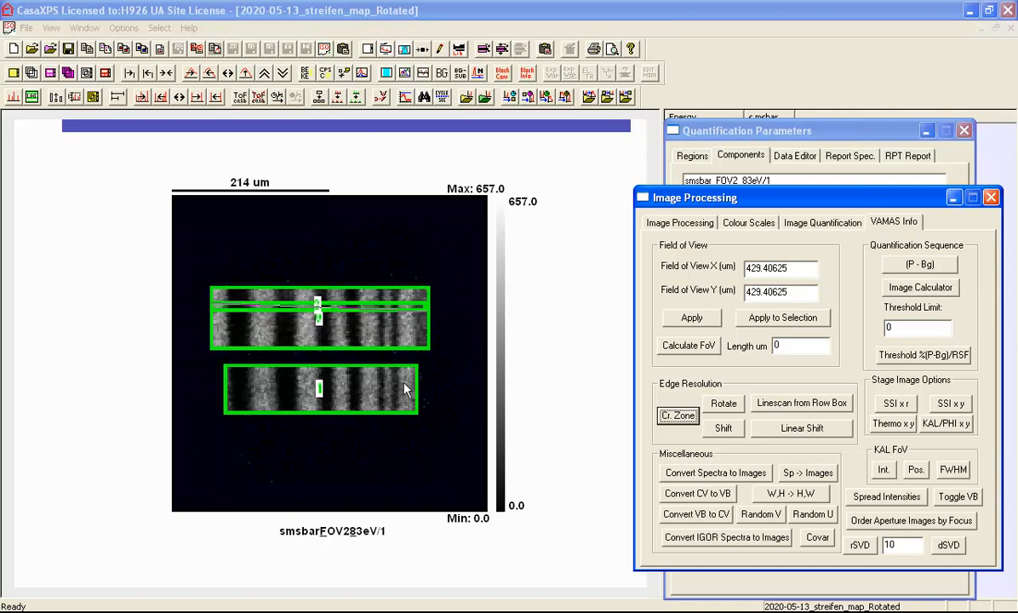
click(762, 403)
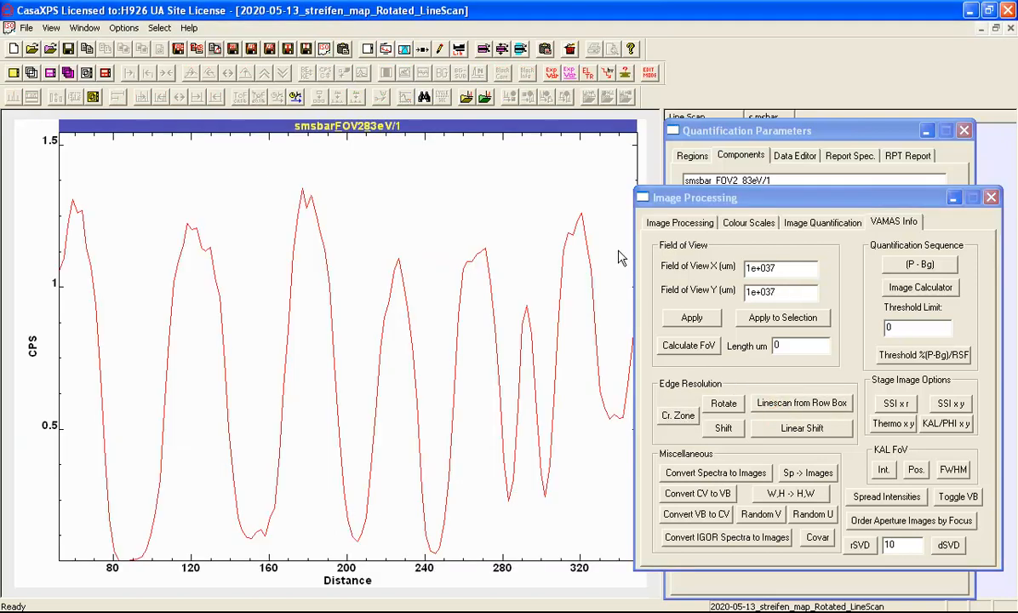
Overlay all three line scans, and reduce the overlay to scans 0 and 2
click(926, 131)
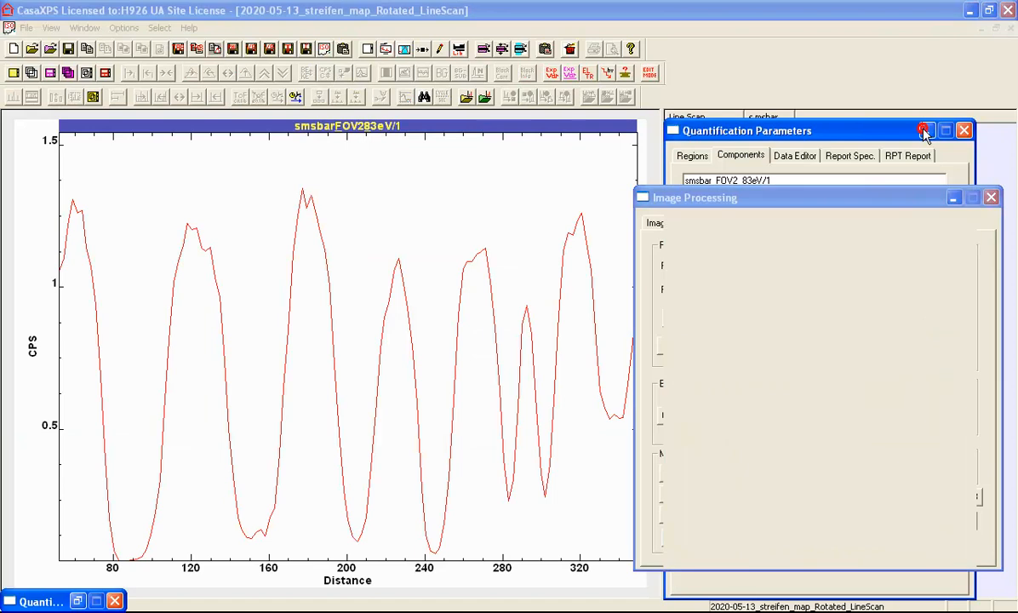
click(718, 116)
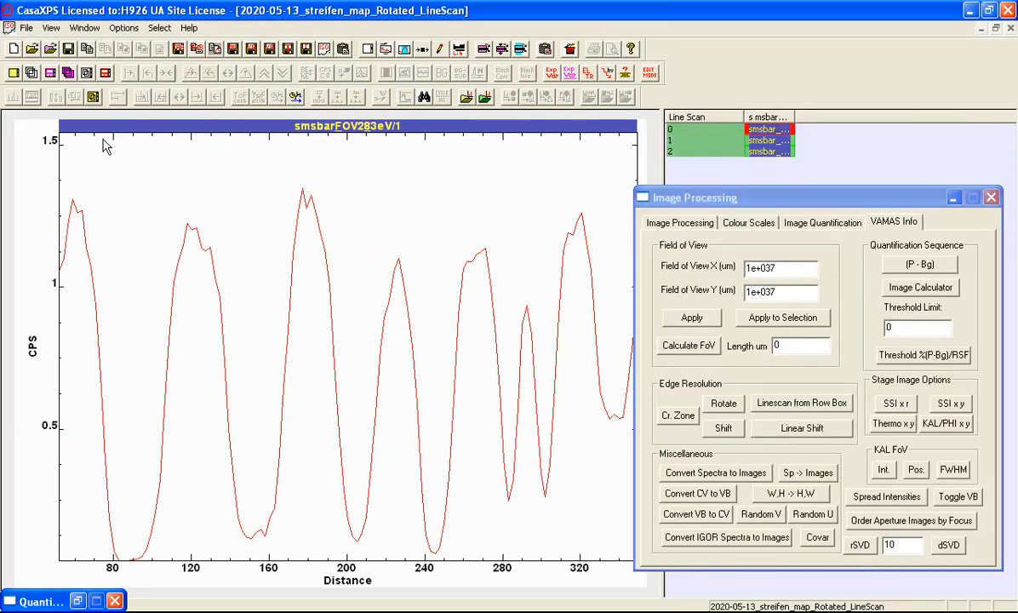
click(14, 73)
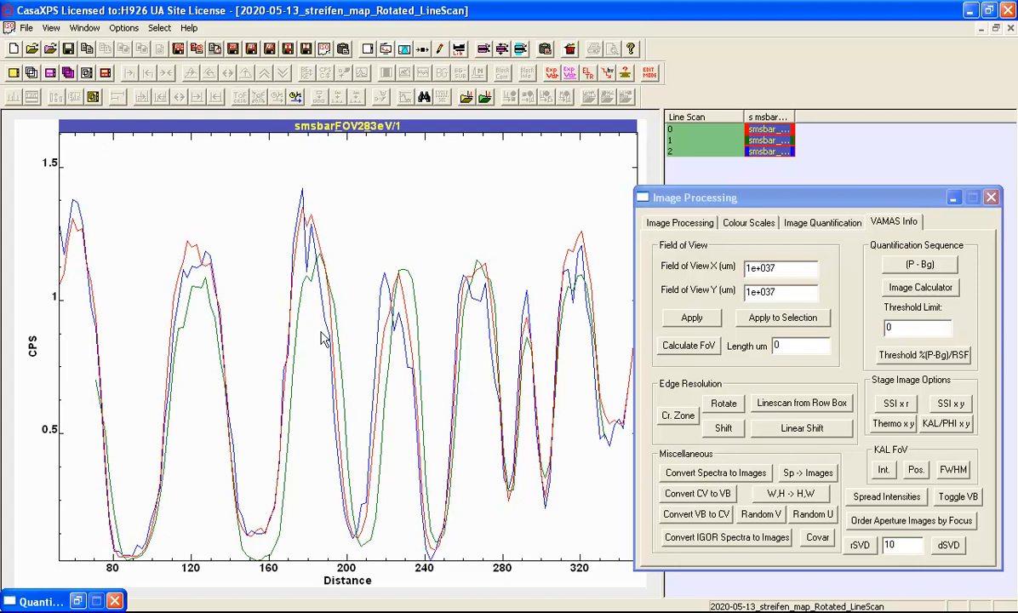
ctrl+click(769, 139)
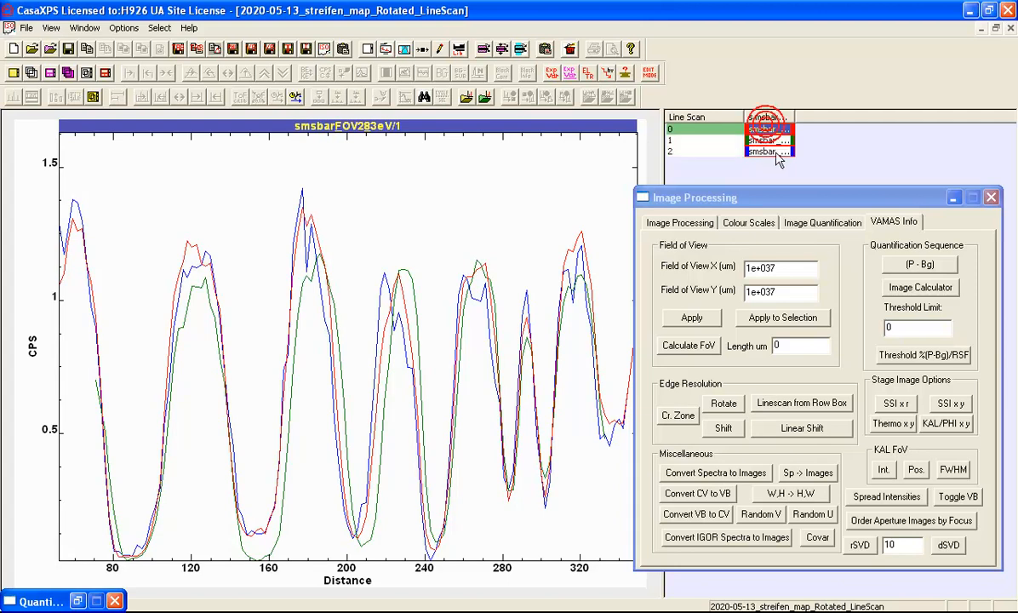
click(17, 70)
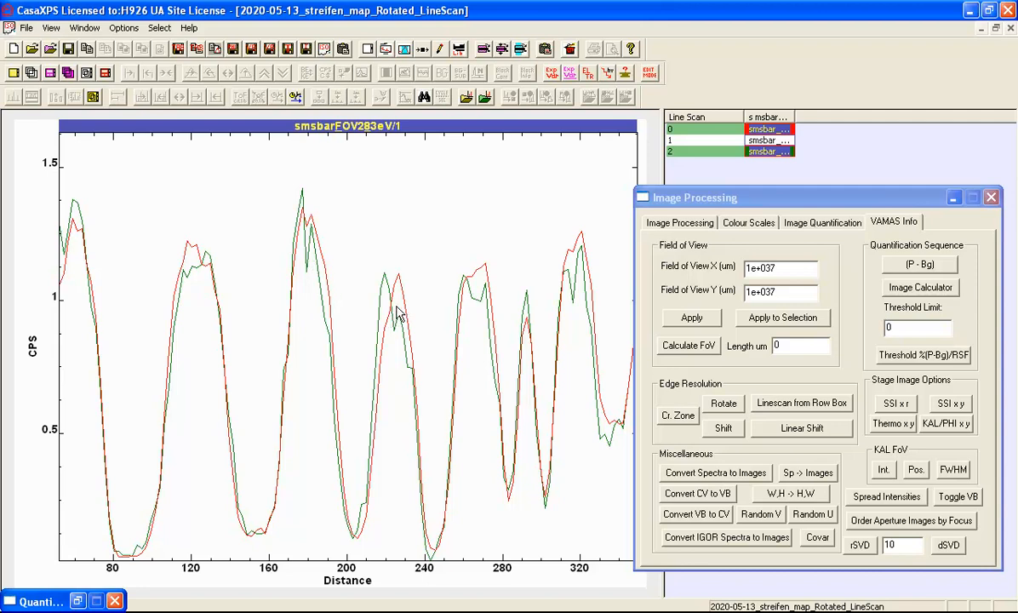
Compare the intensities of the two overlaid line scans in counts, and return the axis to CPS
click(38, 362)
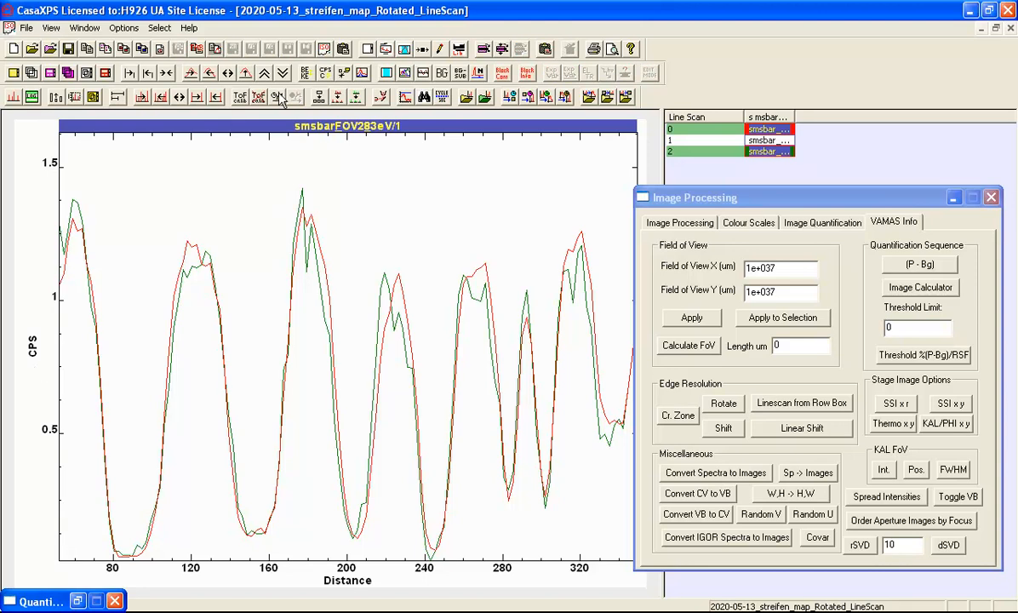
click(324, 73)
click(305, 74)
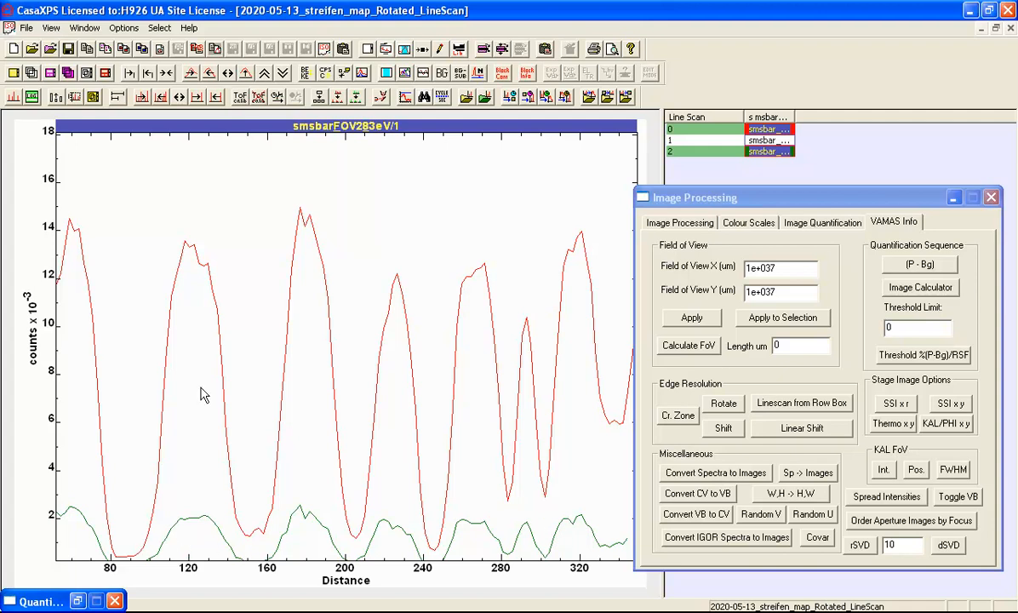
click(304, 74)
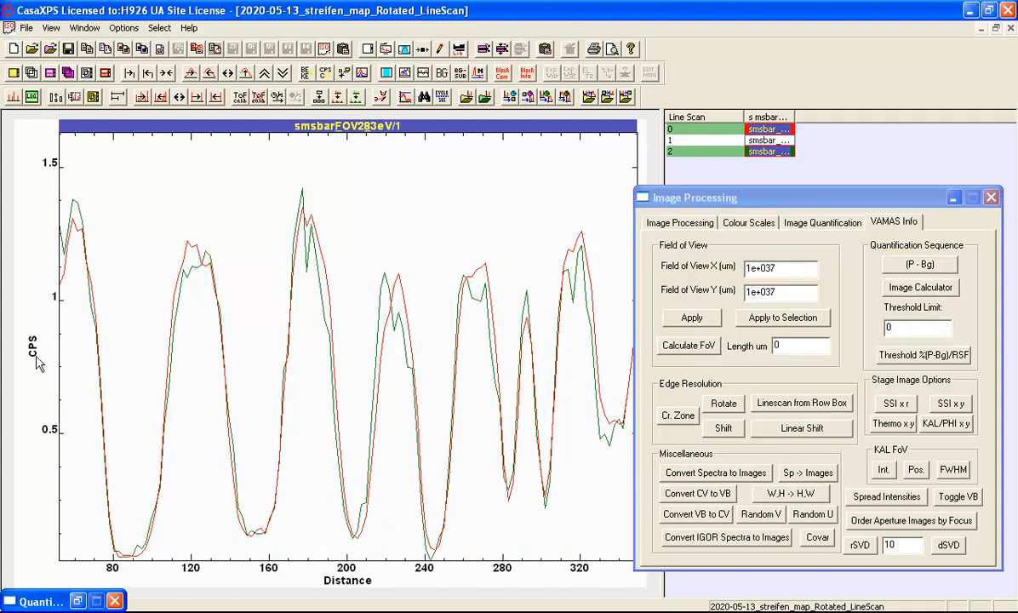